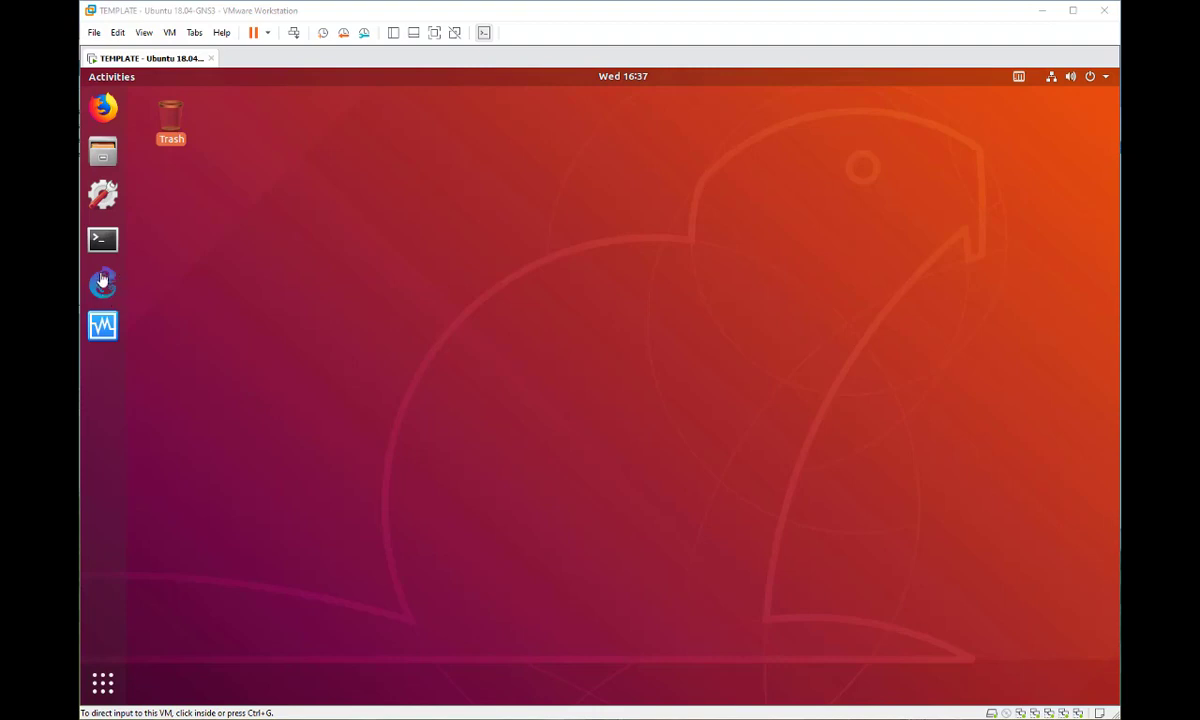
Launch GNS3 and create a new project named Test-Project-1 in the default projects location
left_click(102, 282)
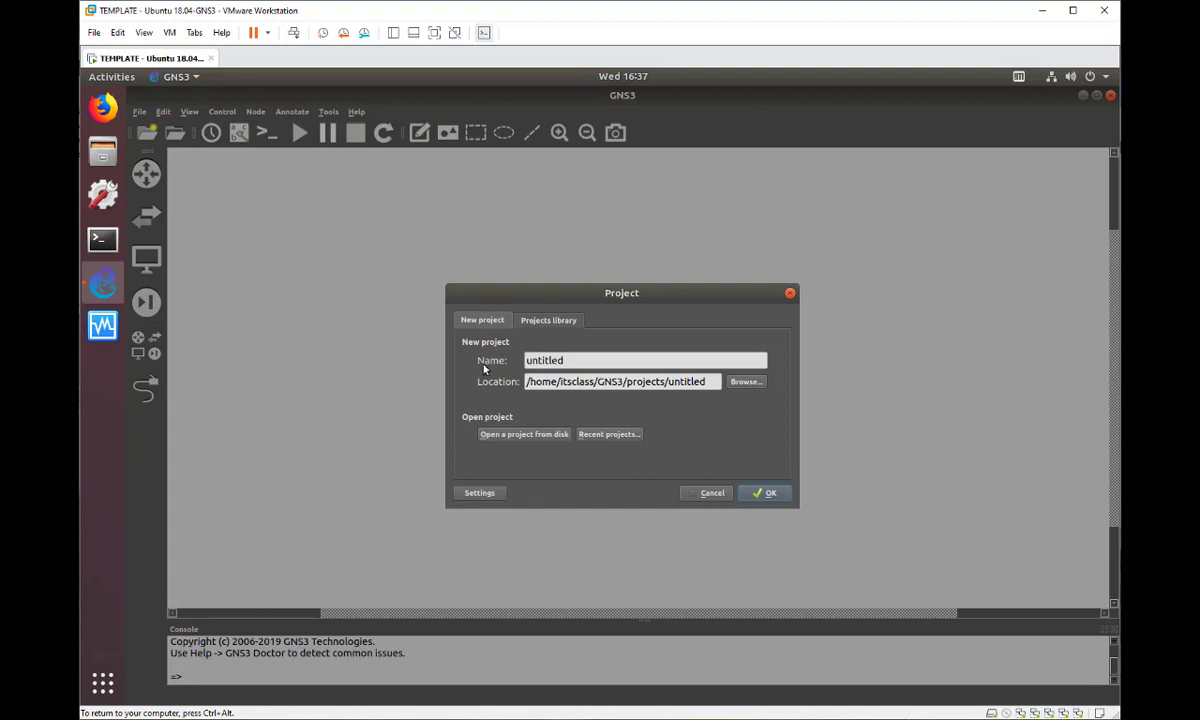
left_click(537, 326)
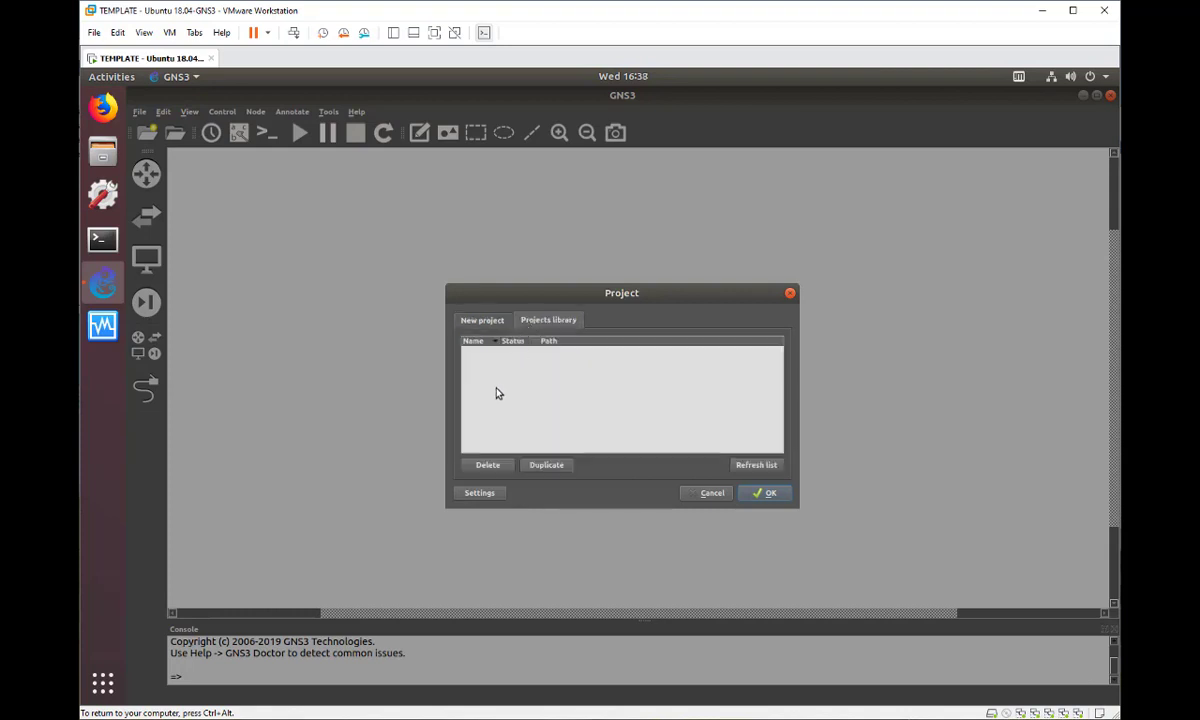
left_click(481, 322)
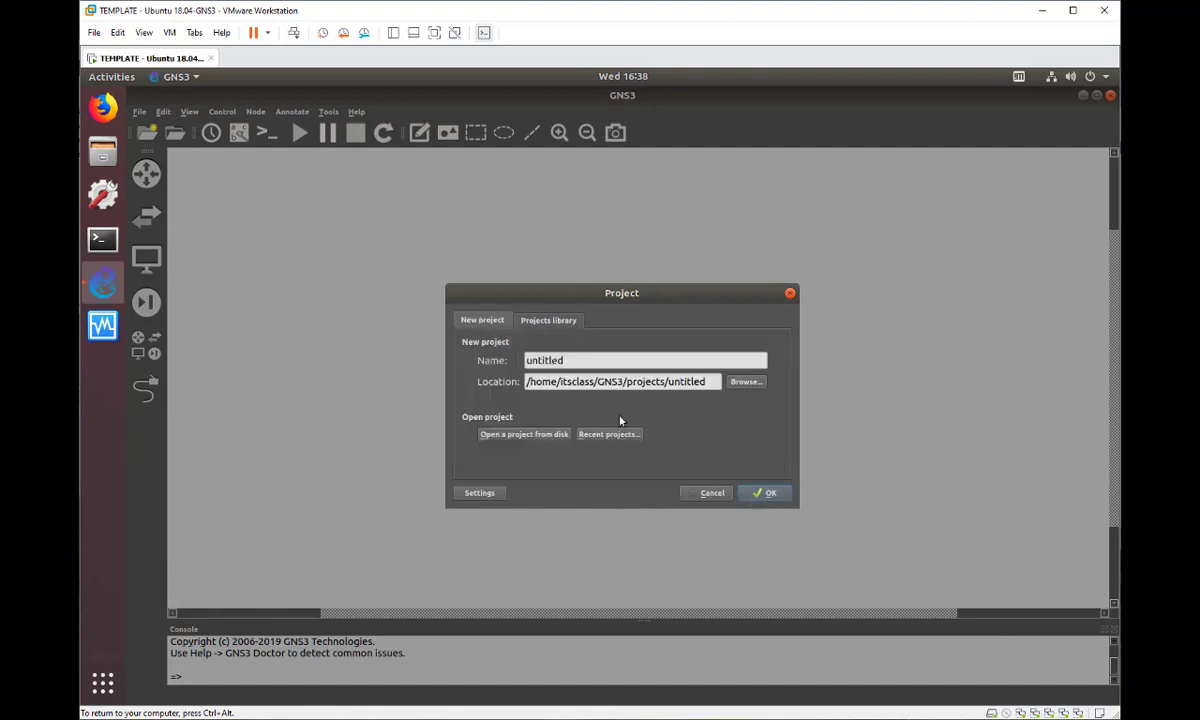
left_click(555, 362)
double_click(555, 362)
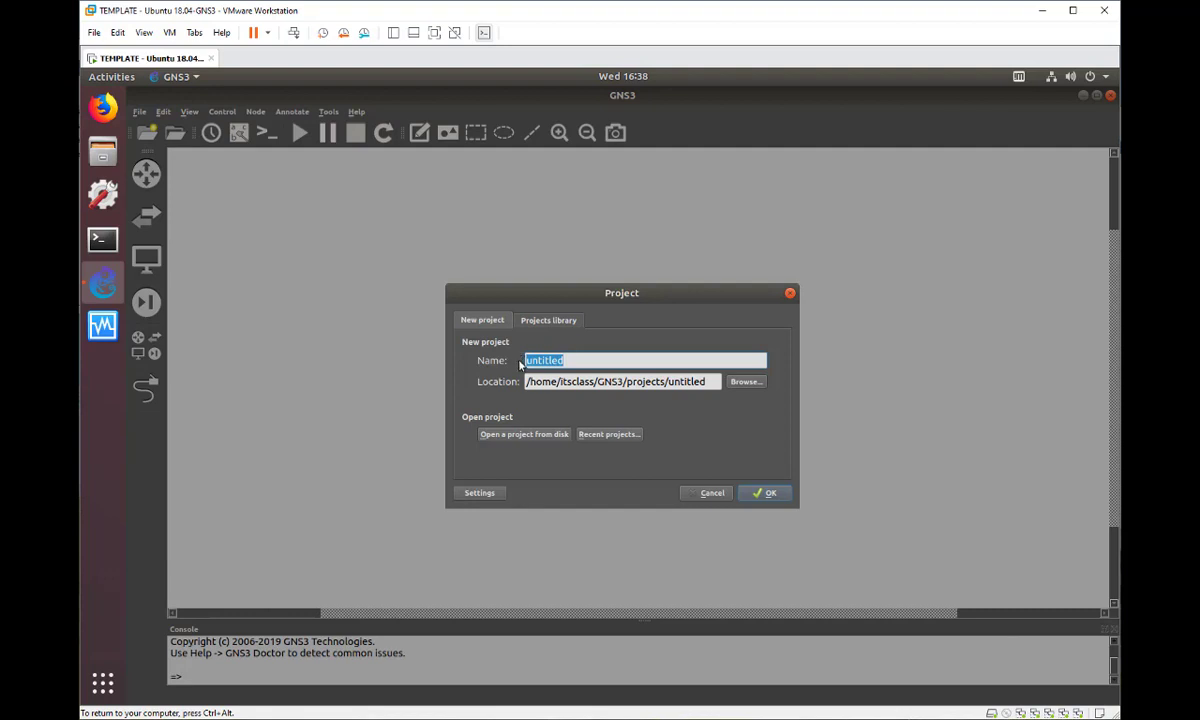
type("Test-Project-1")
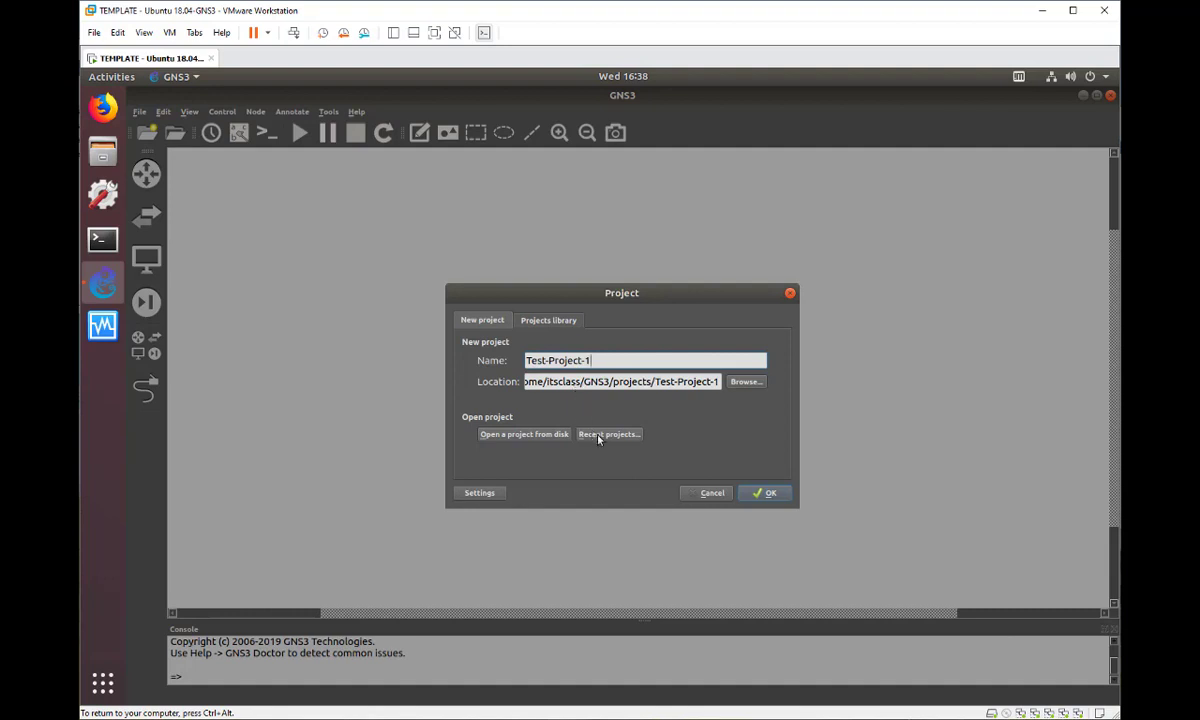
left_click(771, 495)
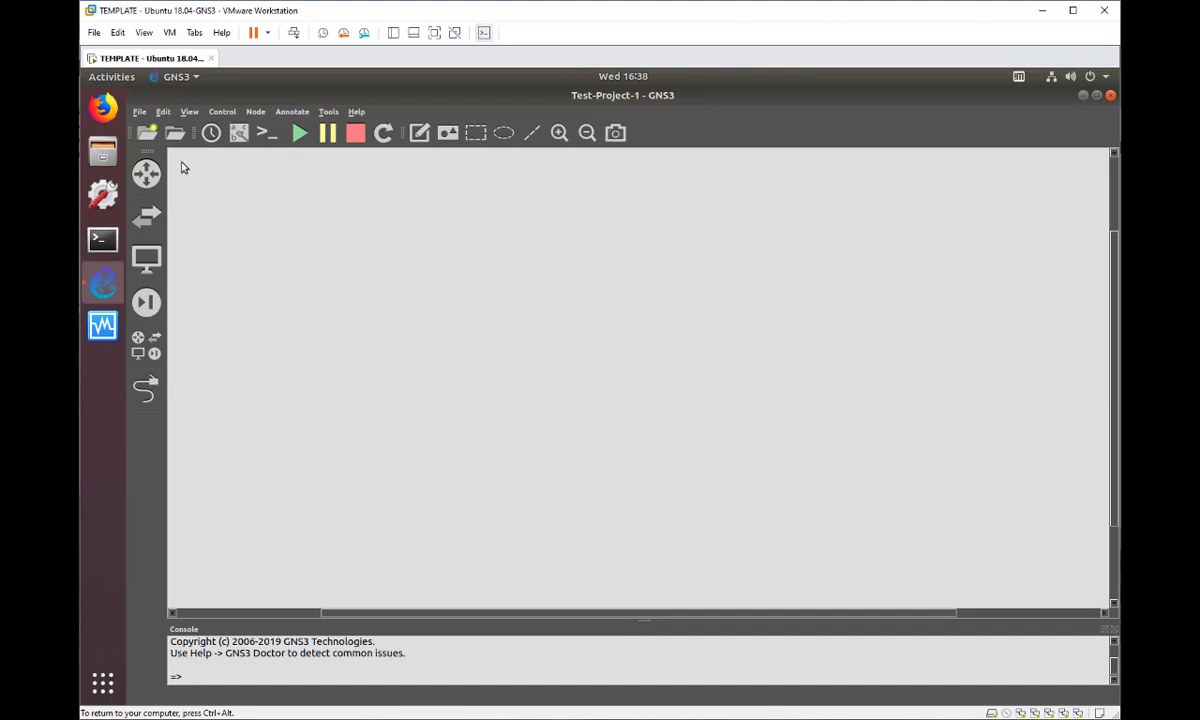
Enable snap to grid and show the grid in the workspace
left_click(186, 111)
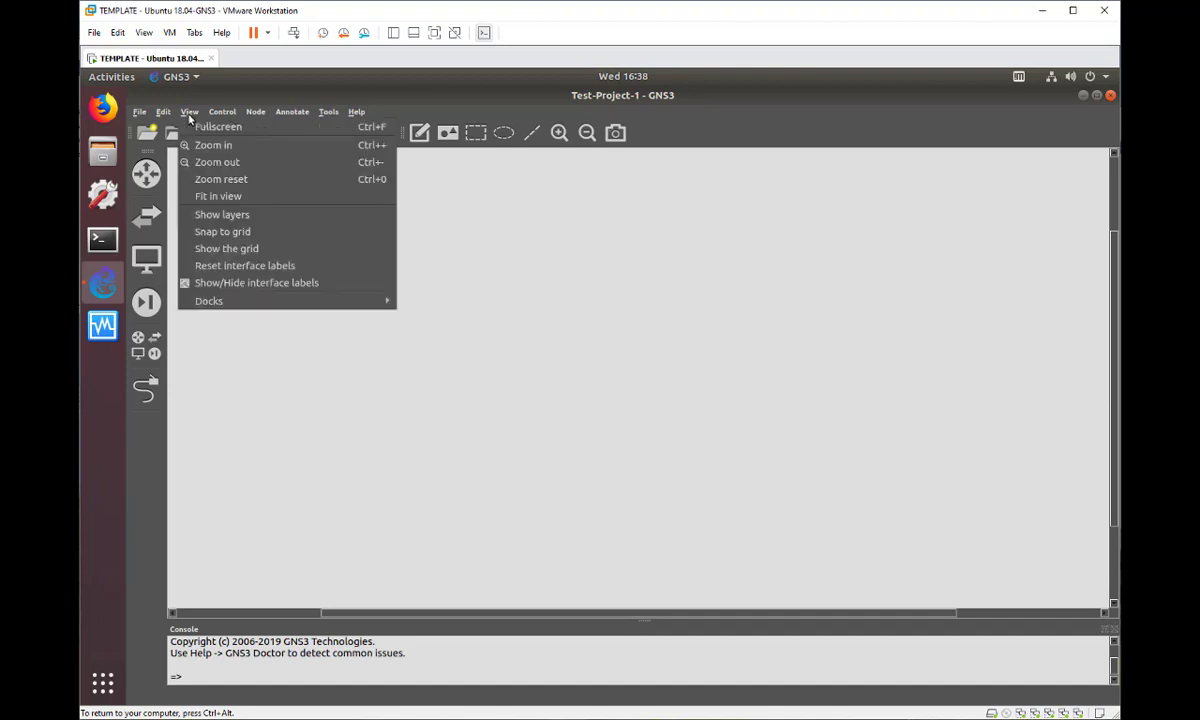
left_click(252, 236)
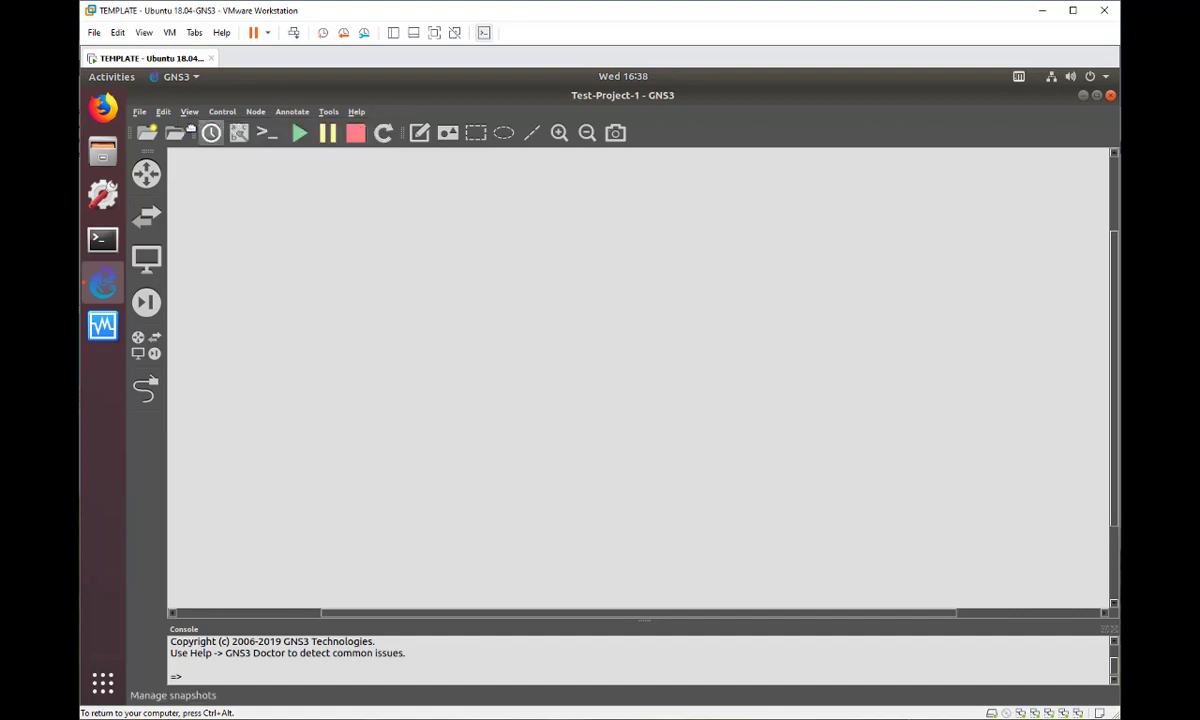
left_click(189, 114)
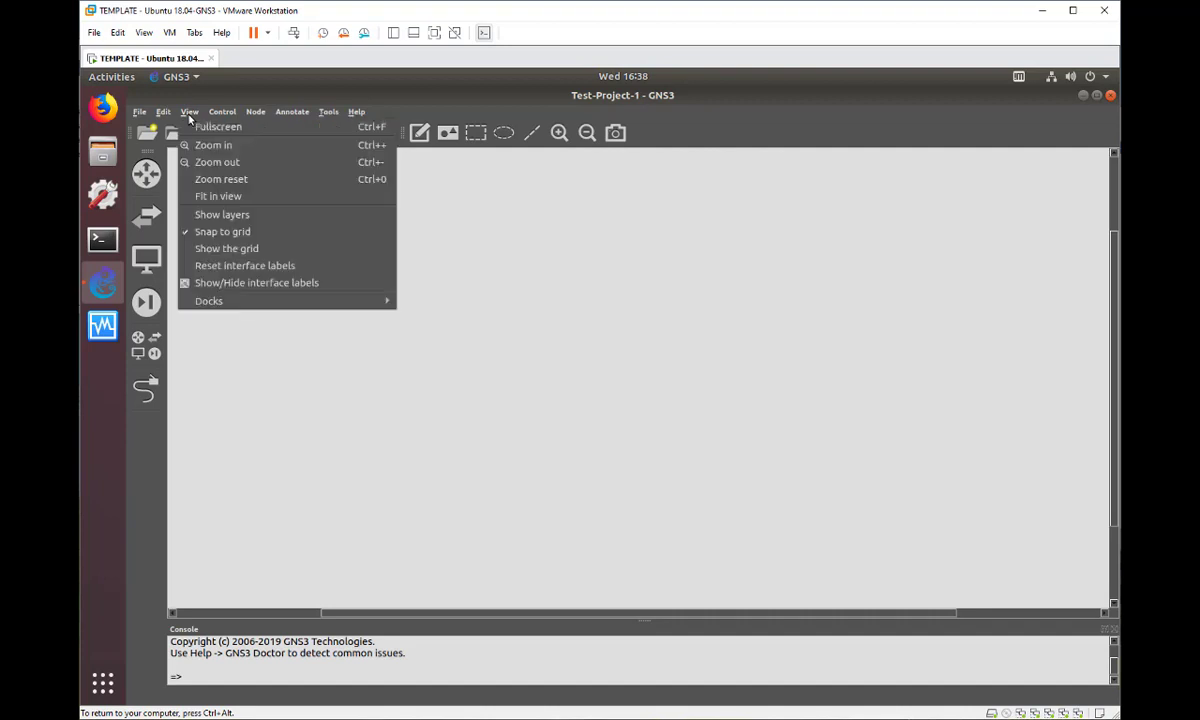
left_click(209, 250)
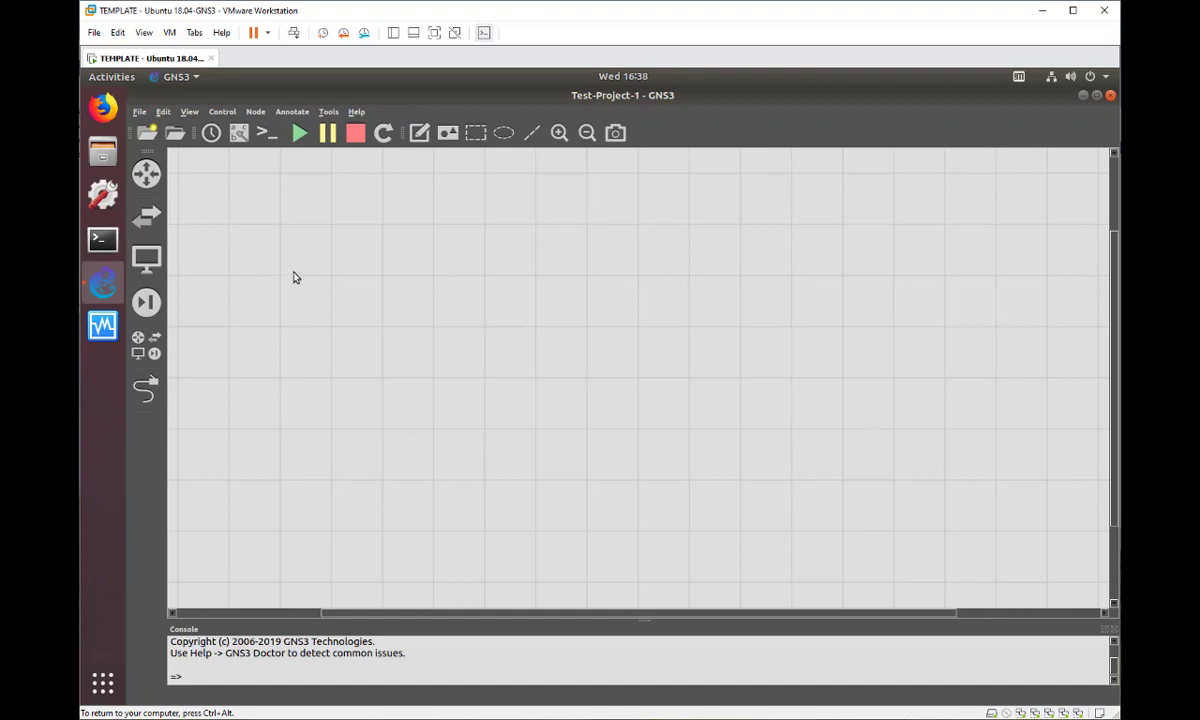
Hide the Console dock to enlarge the workspace
left_click(190, 113)
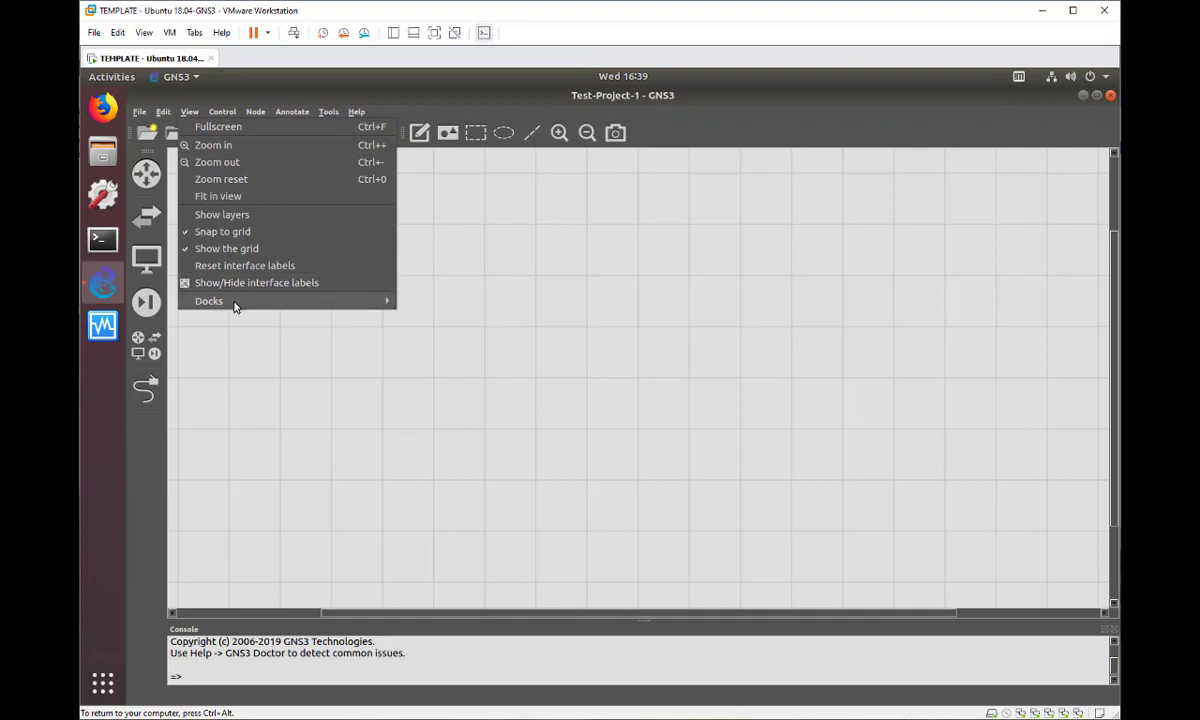
mouse_move(235, 307)
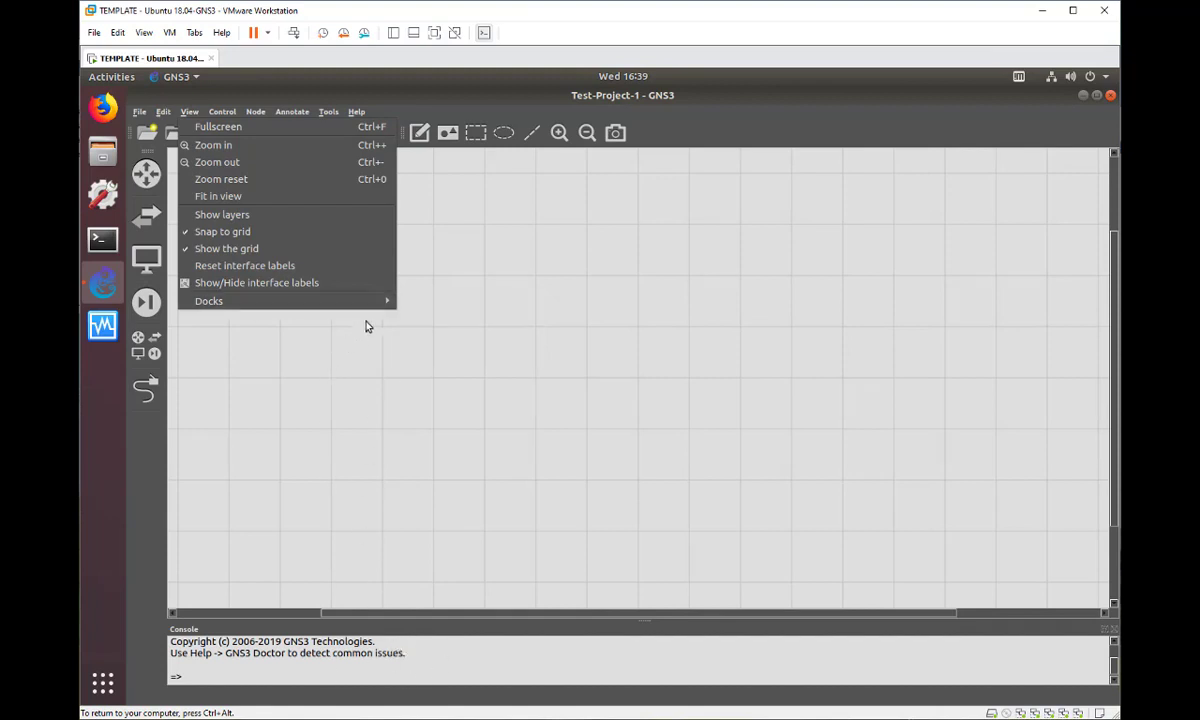
mouse_move(378, 301)
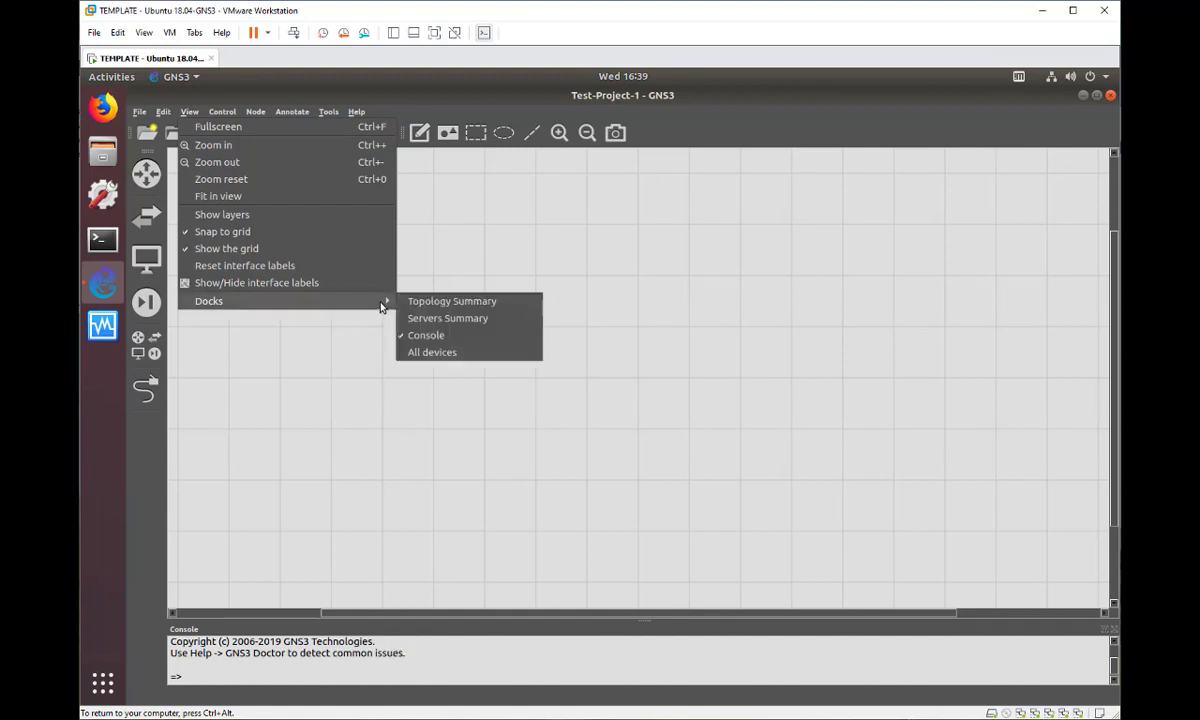
left_click(429, 340)
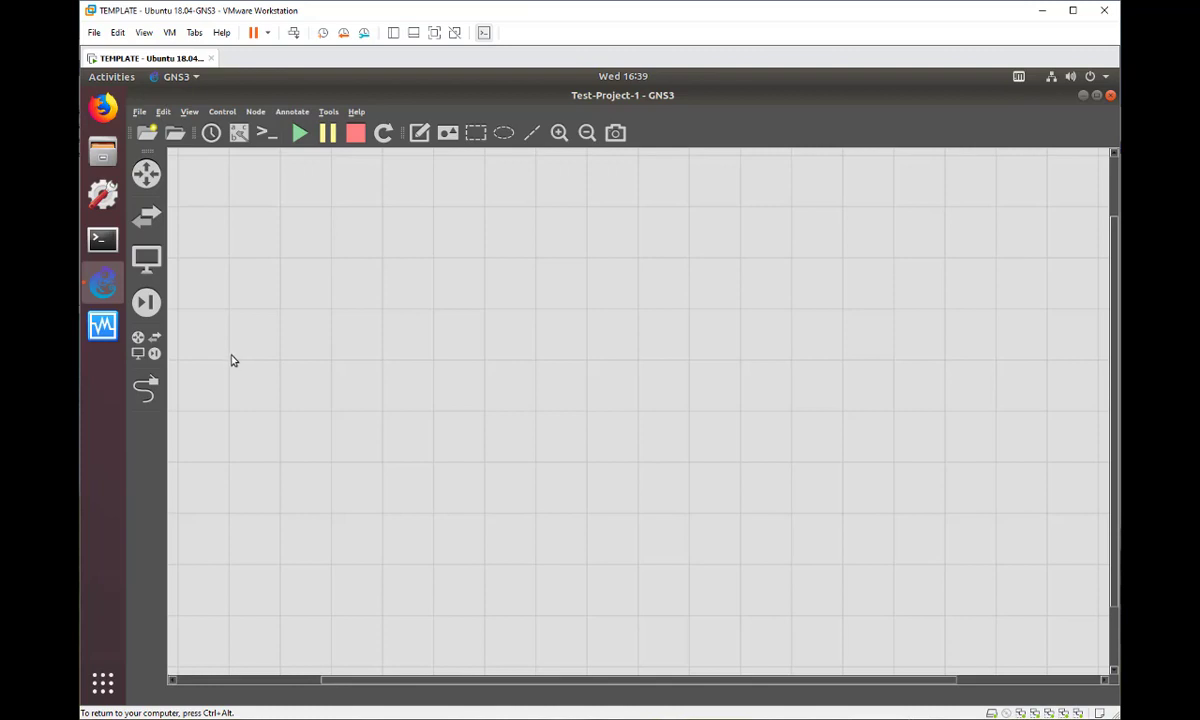
Add a NAT node, an Ethernet switch below it and a VPCS below the switch, and close the device list
left_click(147, 353)
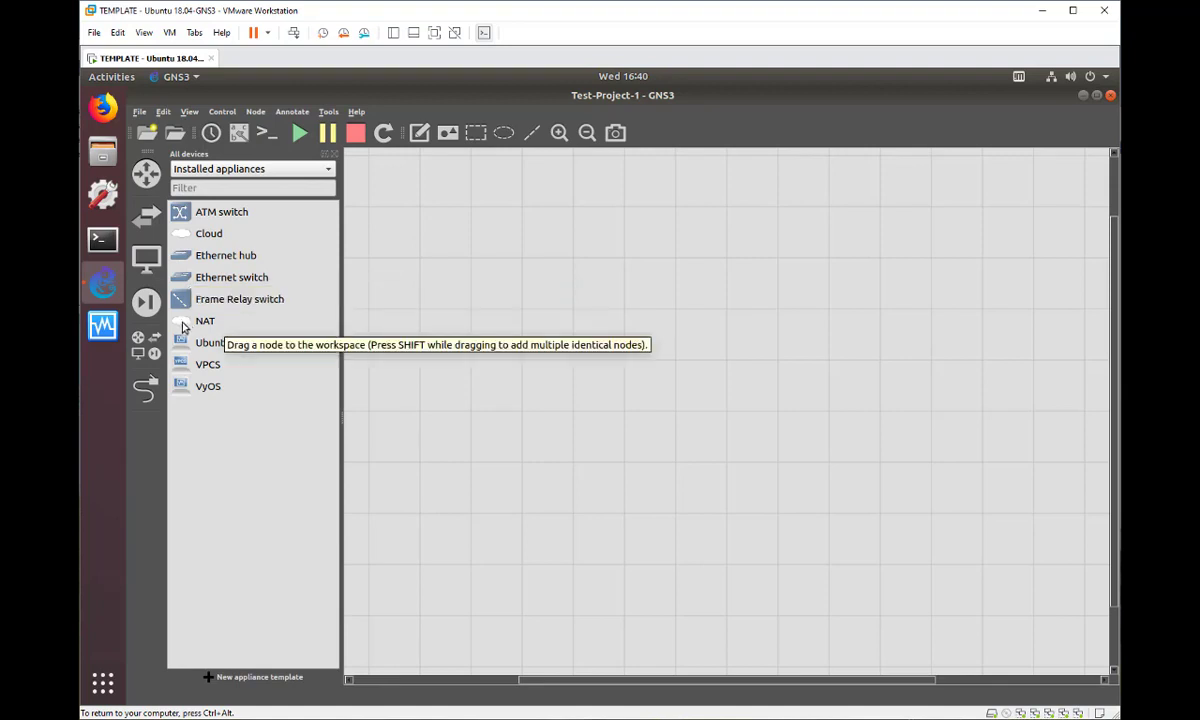
left_click_drag(183, 325, 635, 214)
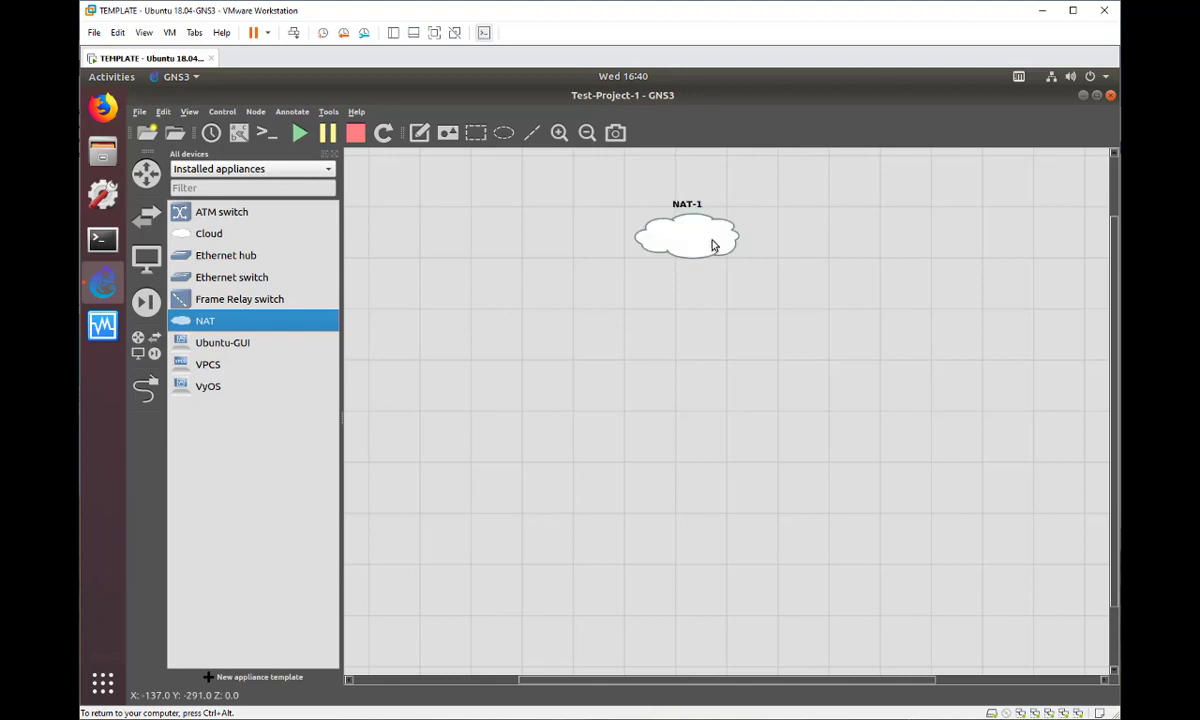
left_click_drag(694, 245, 631, 267)
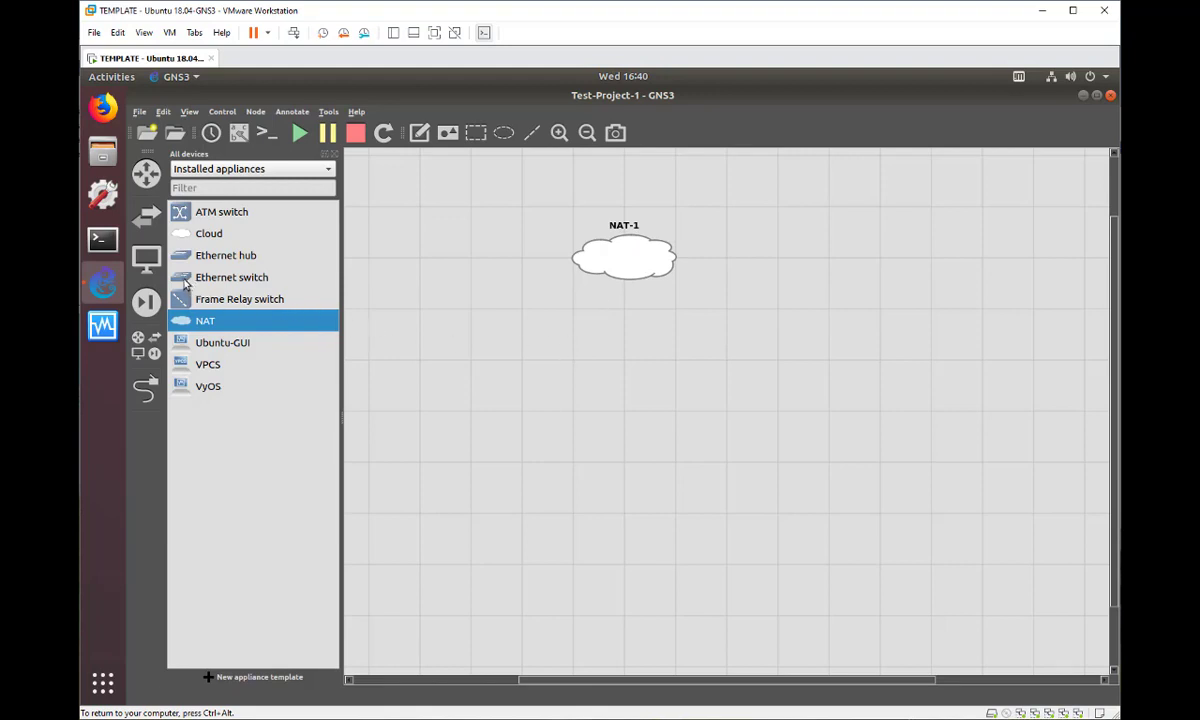
mouse_move(205, 278)
left_mouse_down()
mouse_move(617, 377)
mouse_move(626, 366)
left_mouse_up()
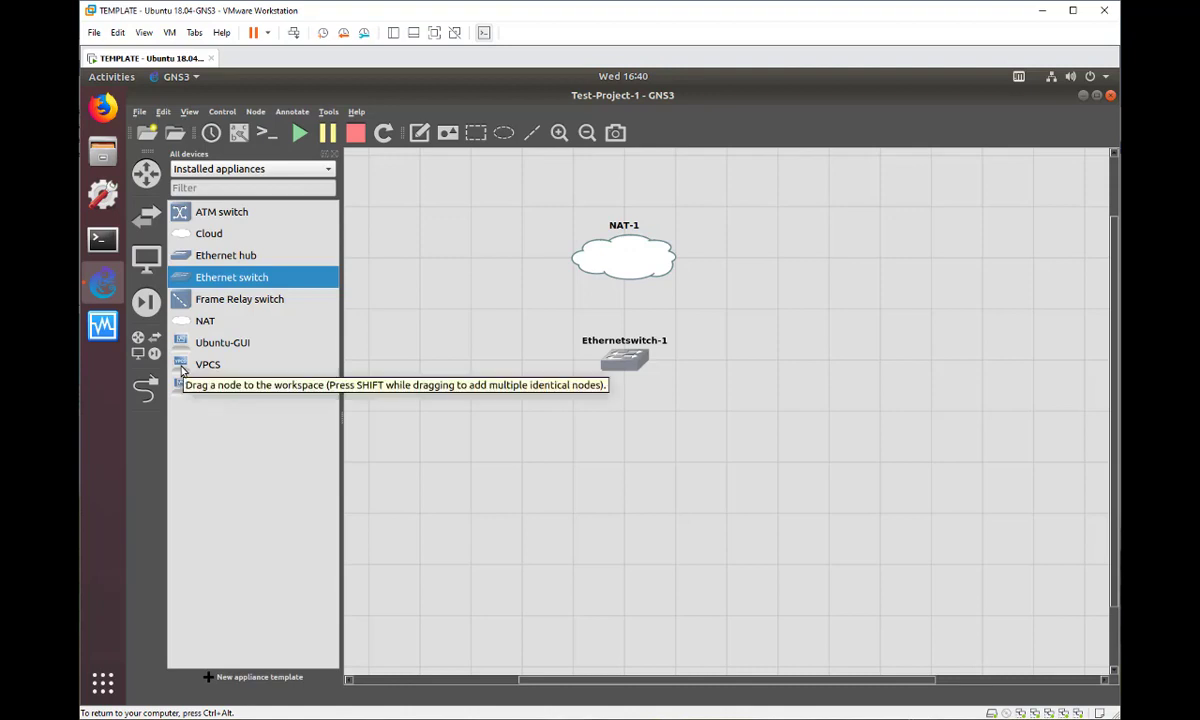
left_click_drag(182, 370, 604, 445)
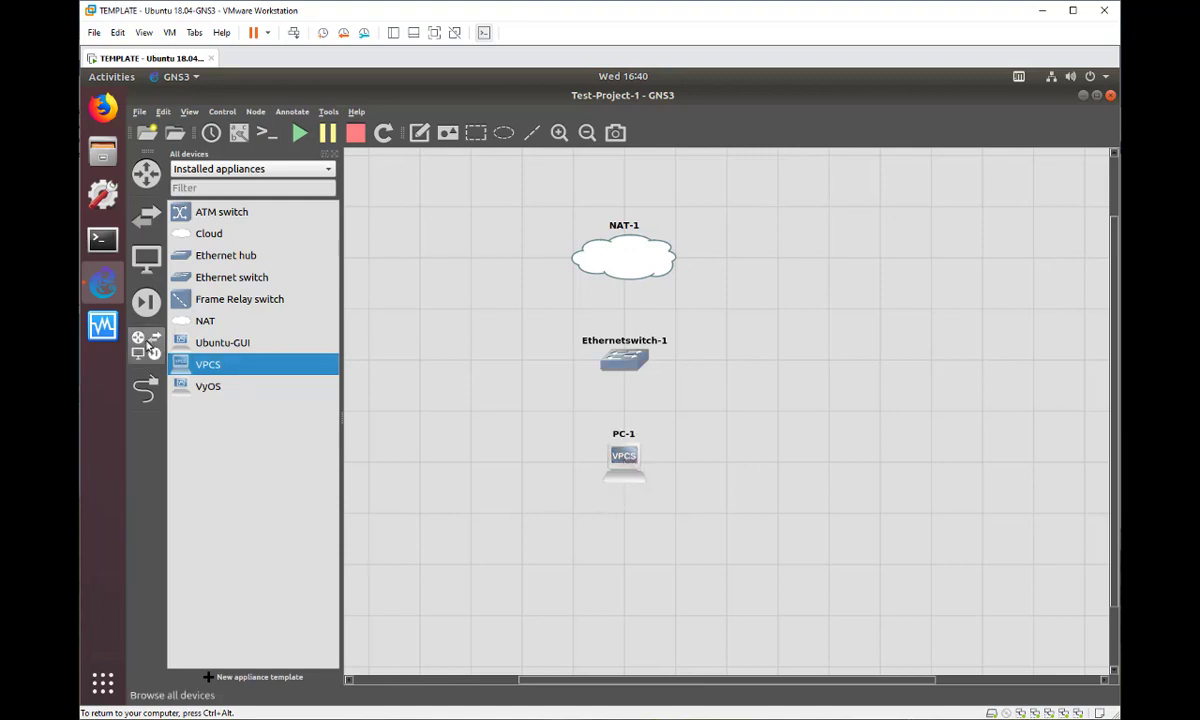
left_click(146, 345)
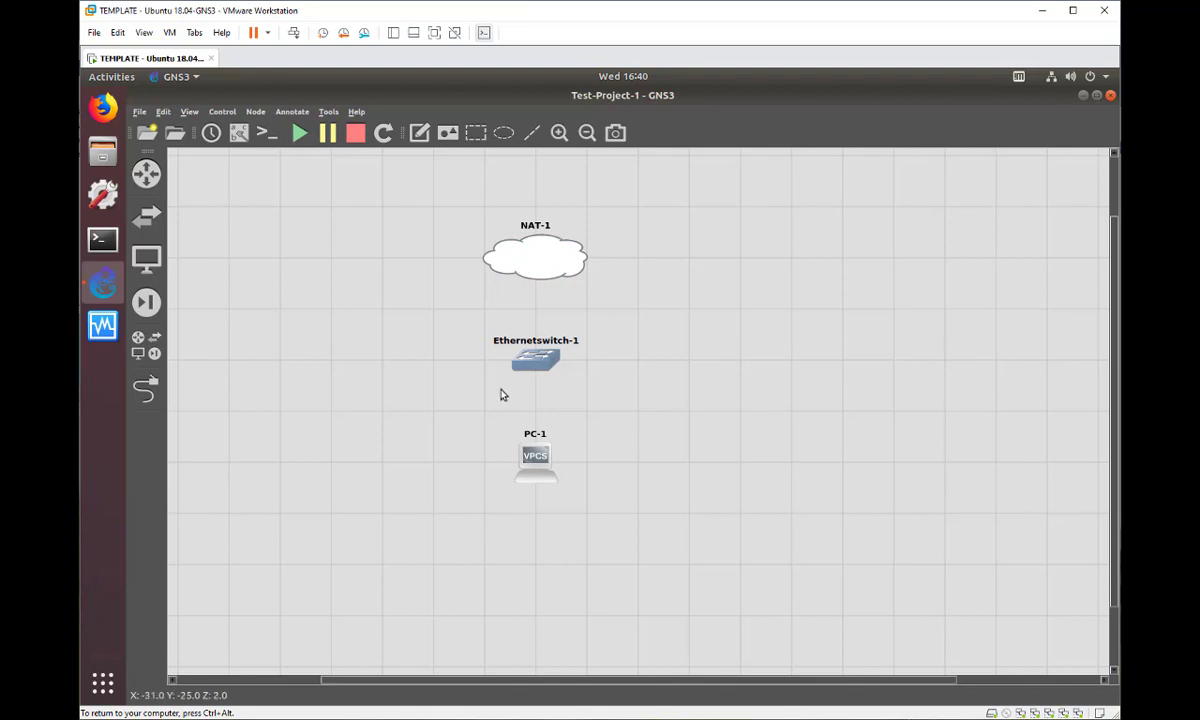
Link the NAT node's nat0 port to Ethernet0 on the Ethernet switch
left_click(146, 390)
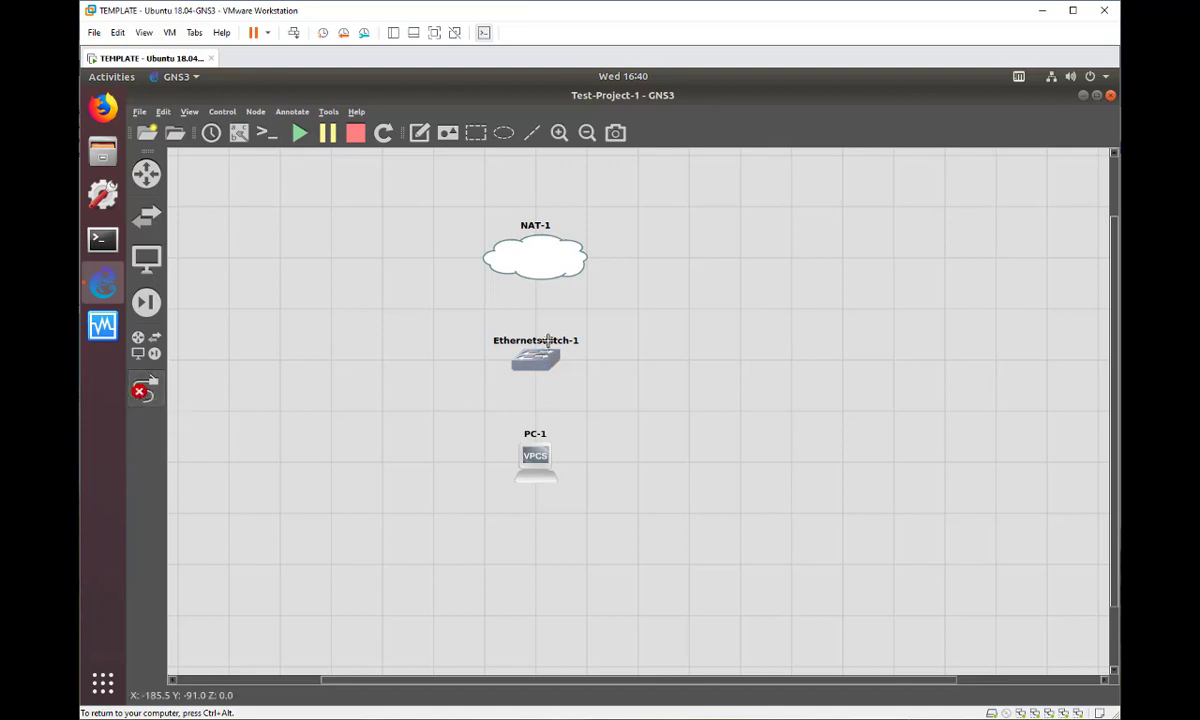
left_click(535, 261)
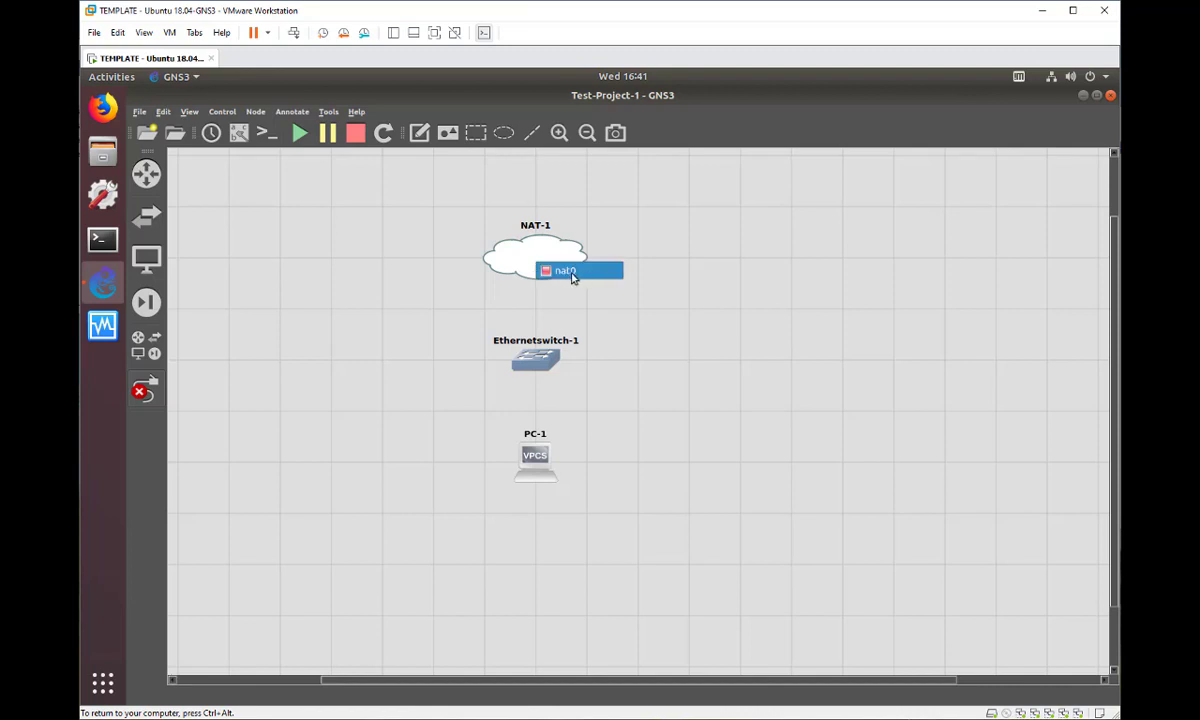
left_click(572, 274)
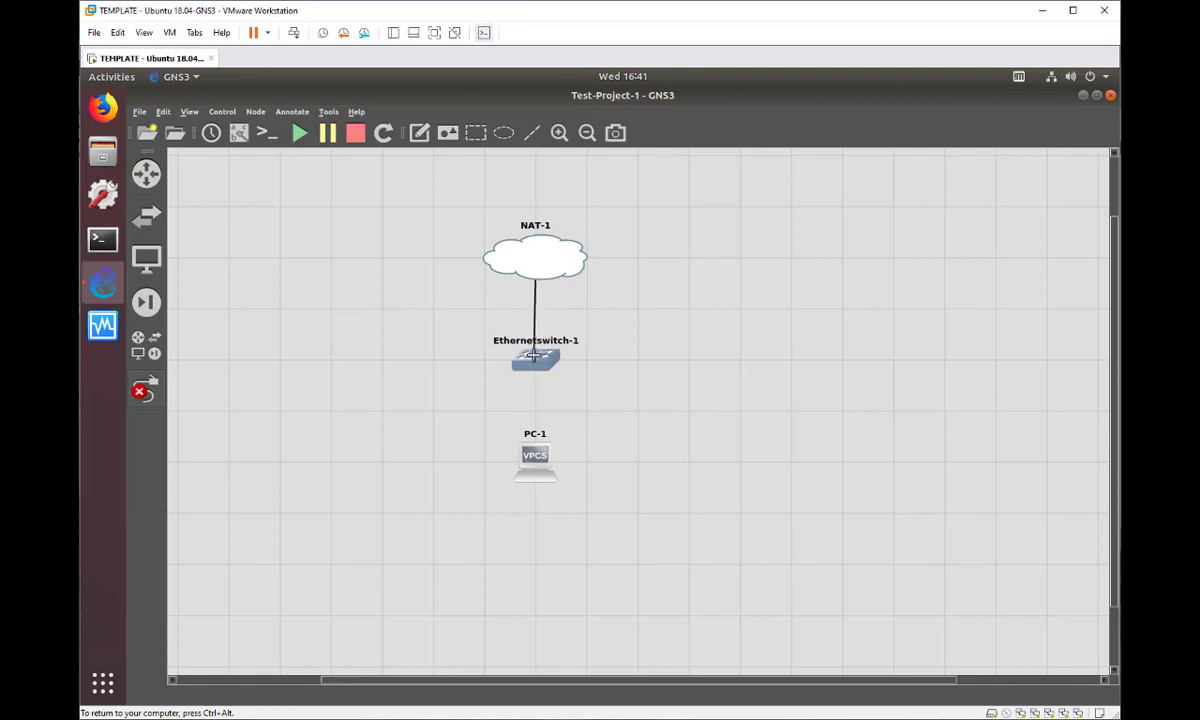
left_click(535, 358)
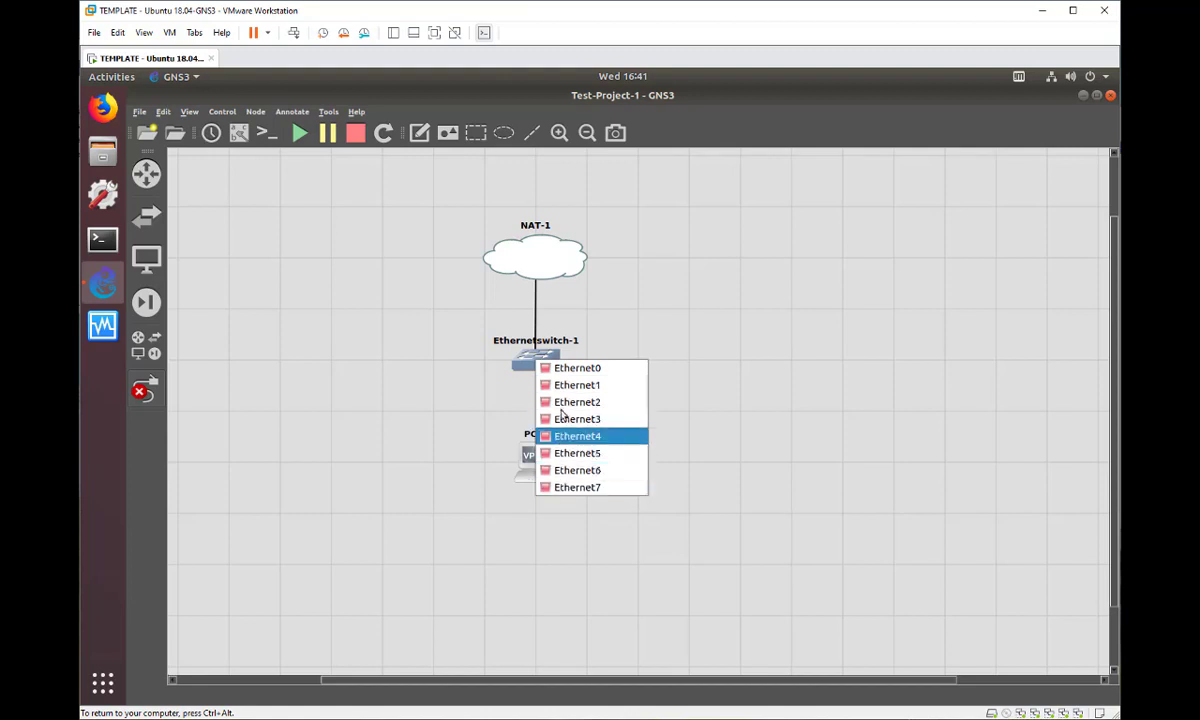
left_click(560, 374)
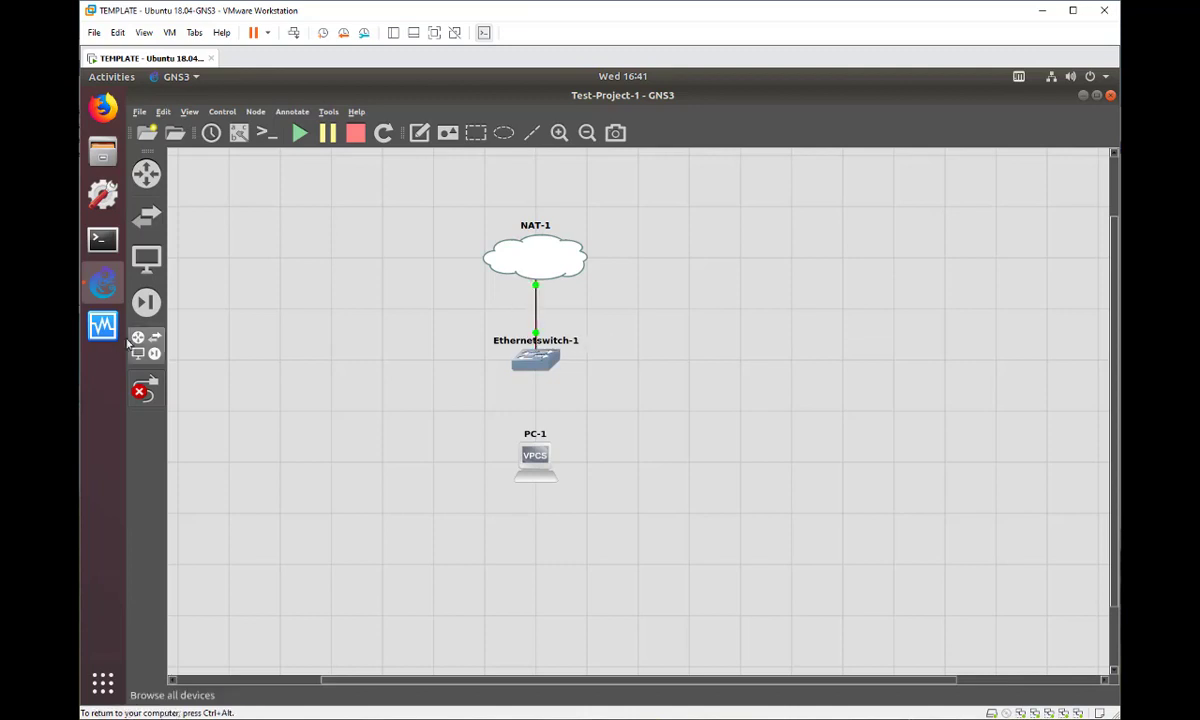
Link the switch's Ethernet1 port to Ethernet0 on the VPCS, and leave link mode
left_click(538, 365)
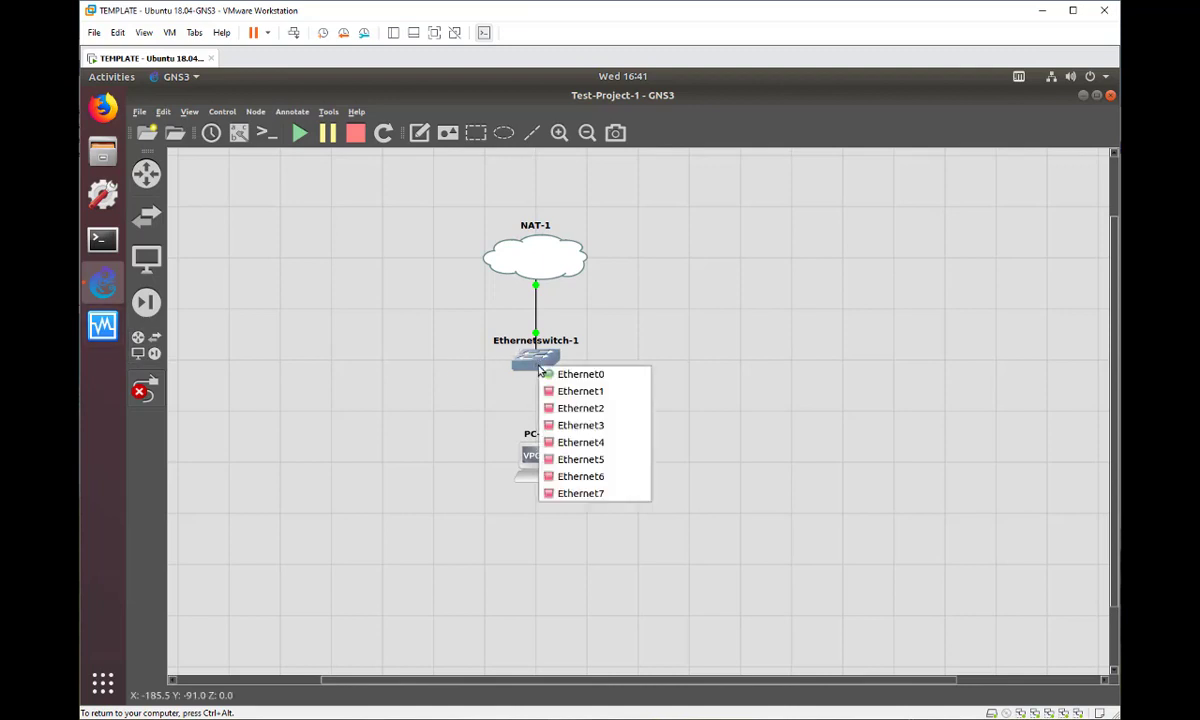
left_click(598, 391)
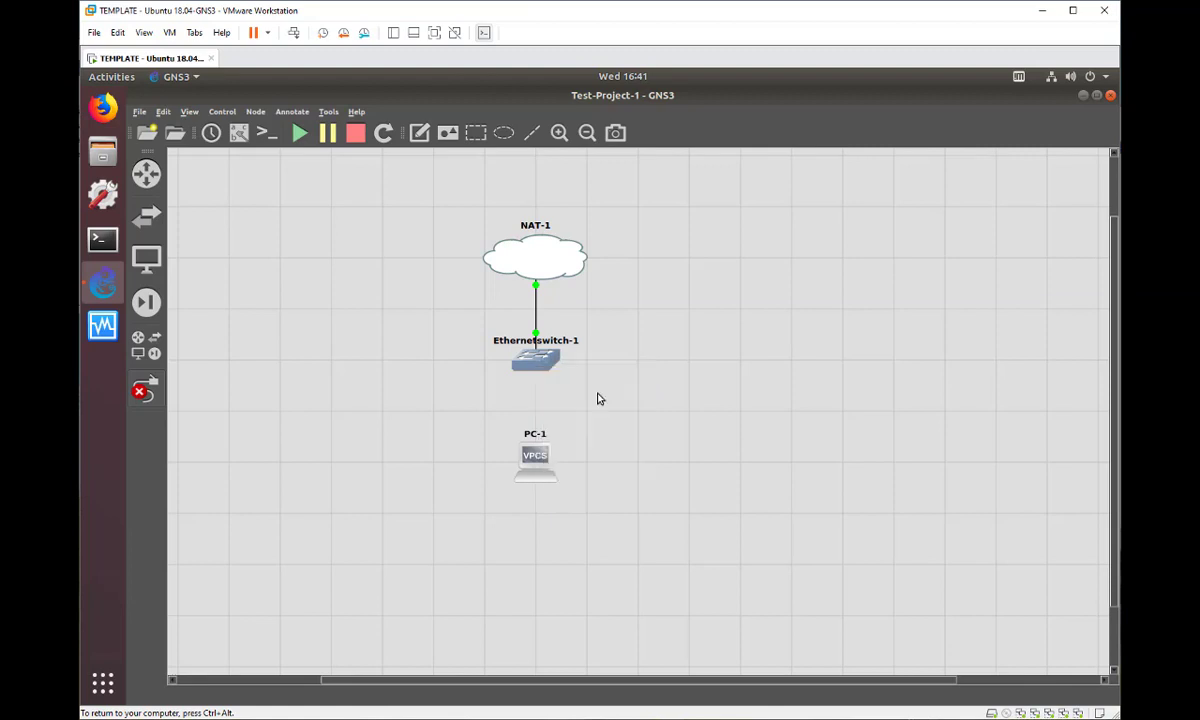
left_click(537, 459)
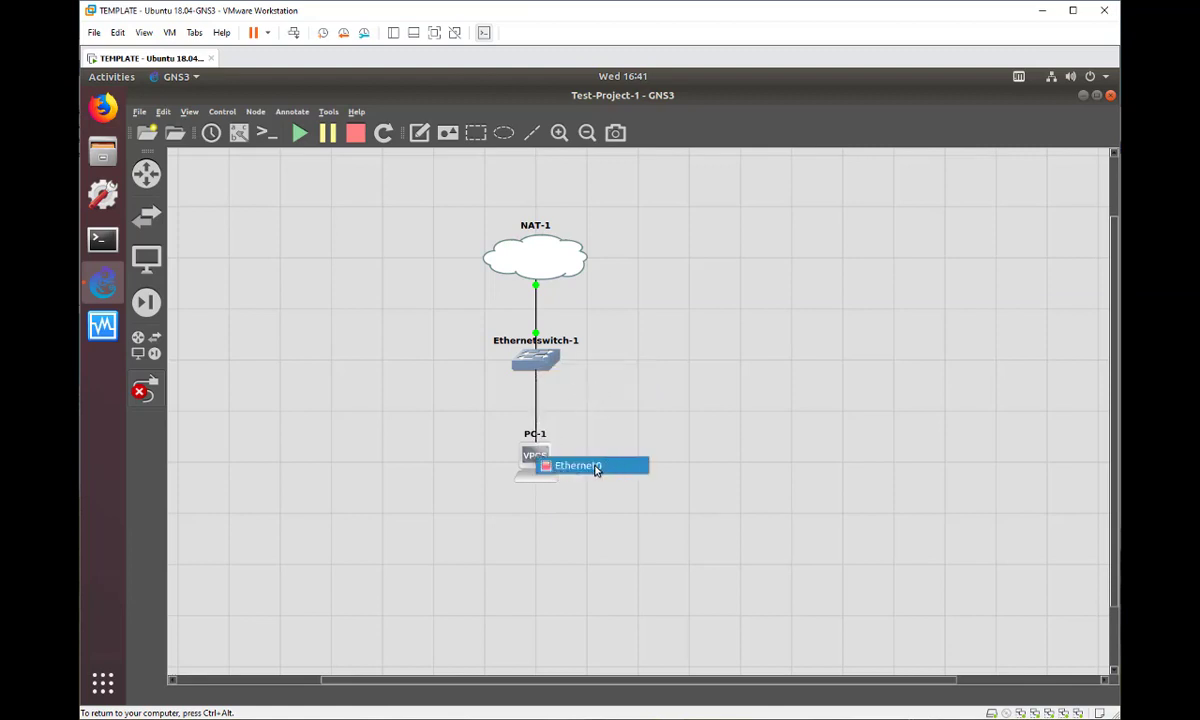
left_click(596, 467)
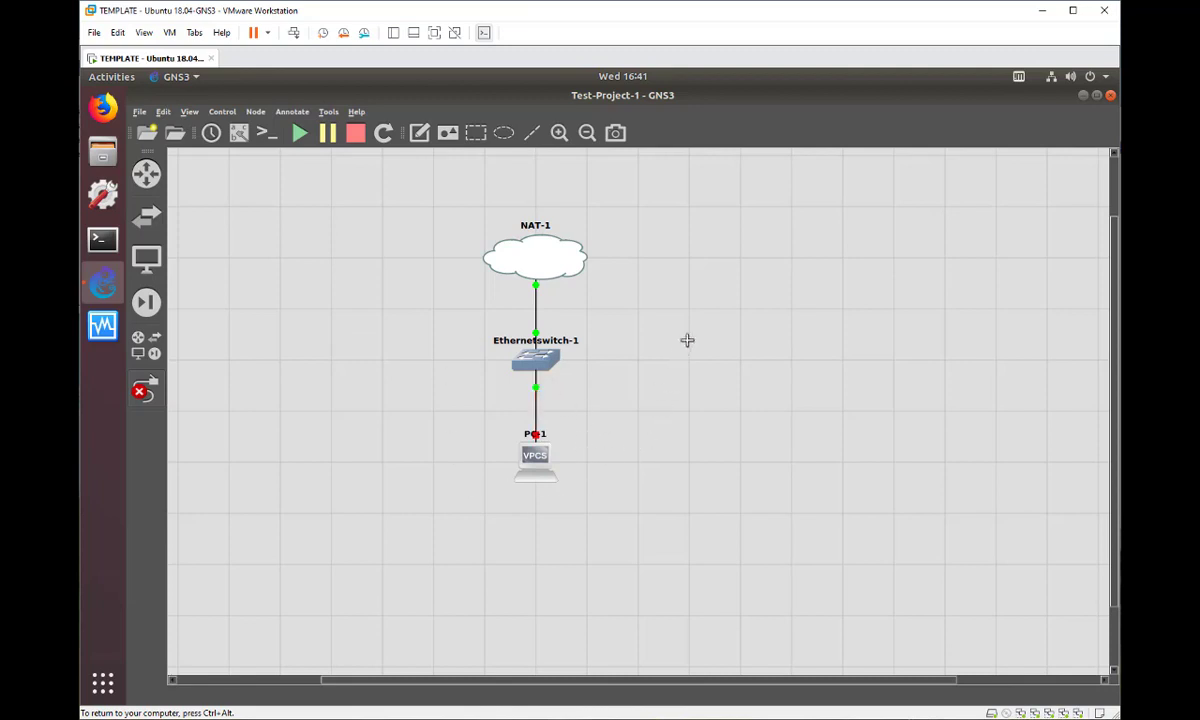
left_click(145, 345)
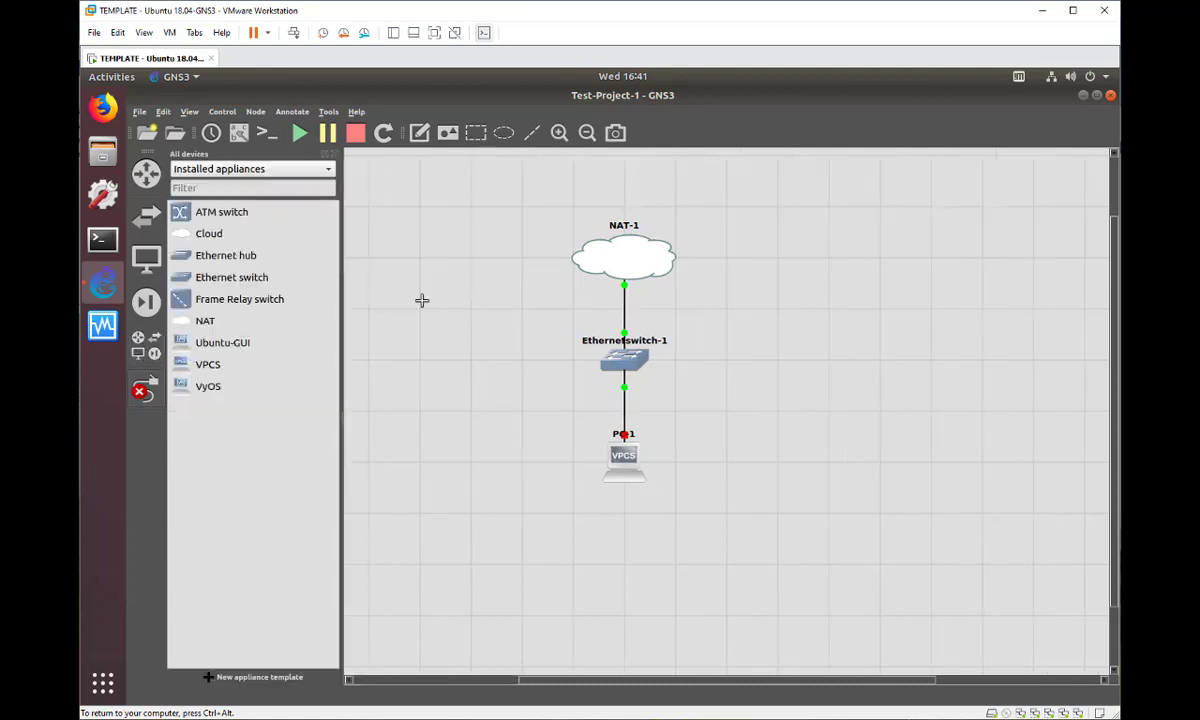
left_click(143, 343)
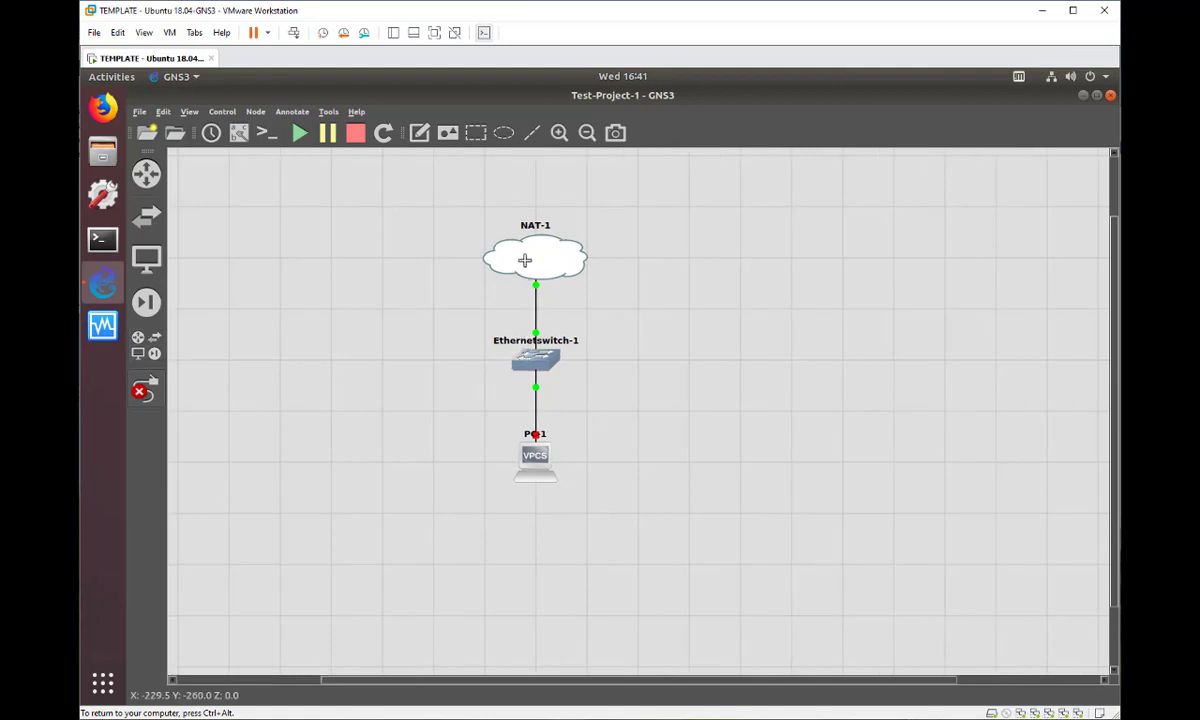
mouse_move(527, 262)
left_click(145, 391)
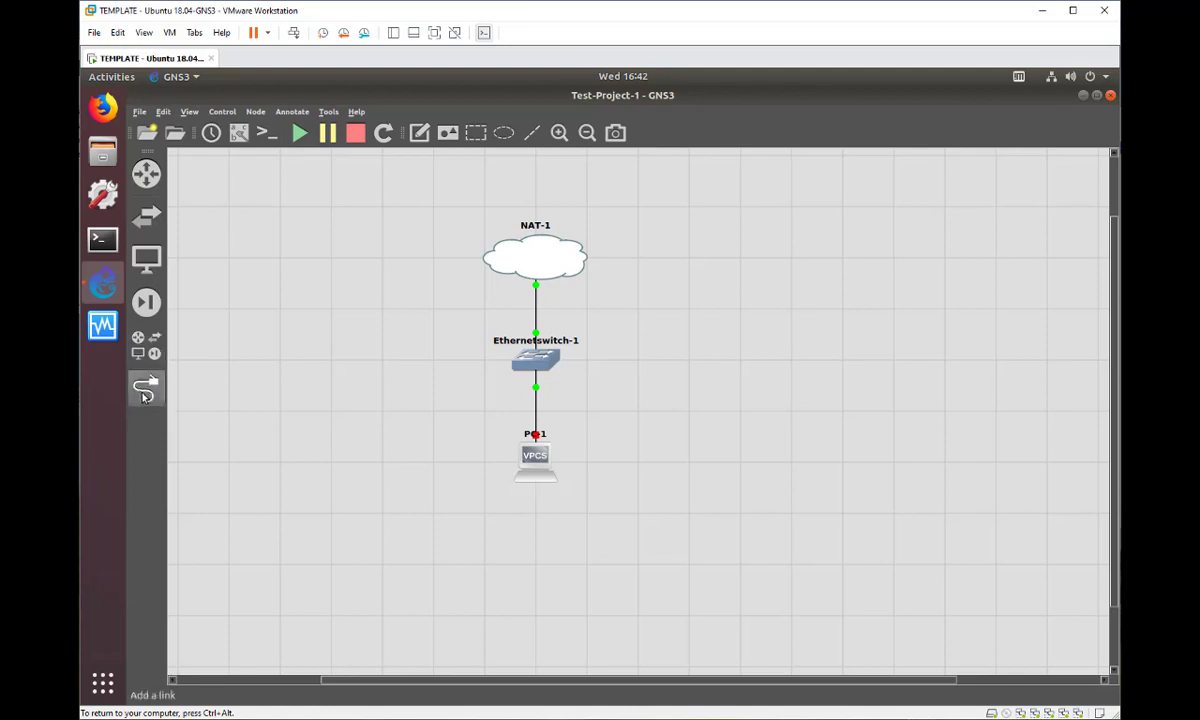
Start all nodes and open the console of the VPCS node PC-1
left_click(297, 139)
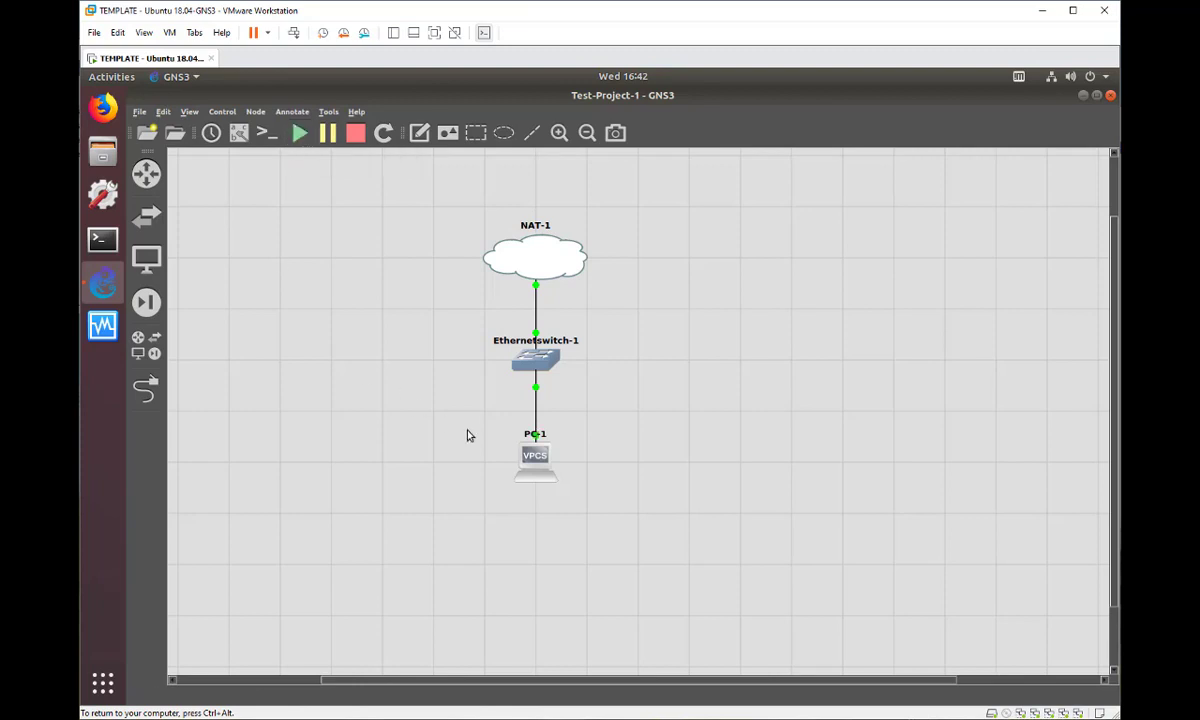
right_click(536, 461)
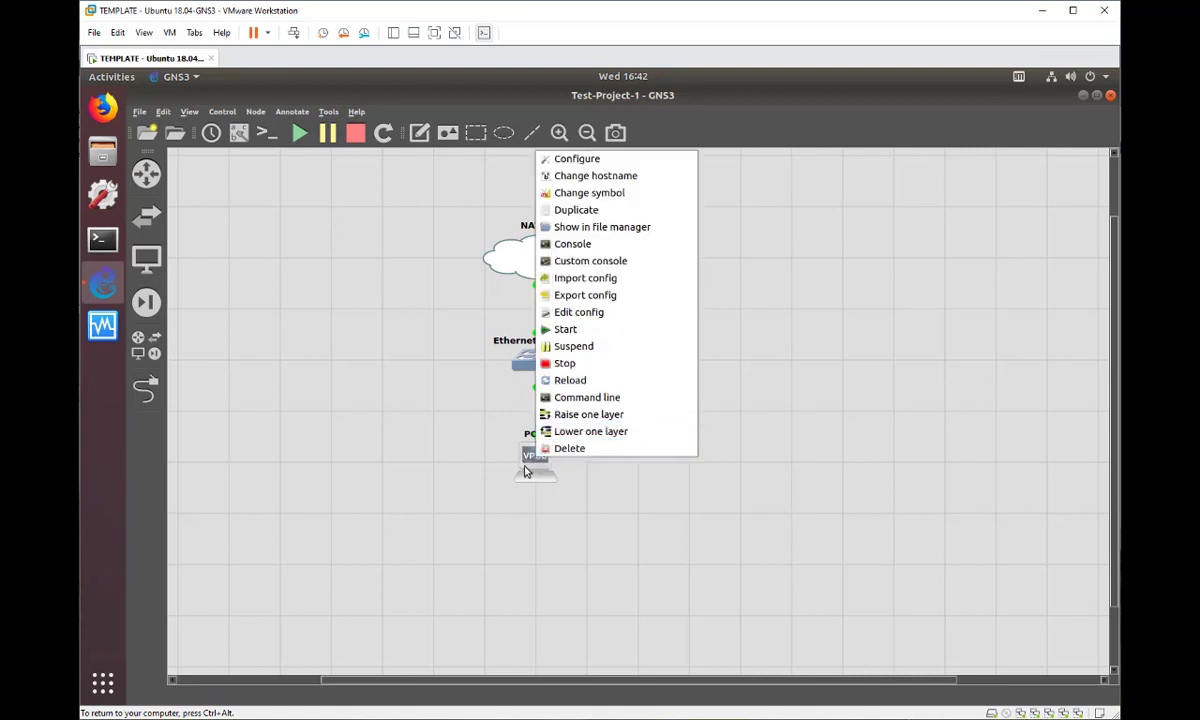
left_click(577, 249)
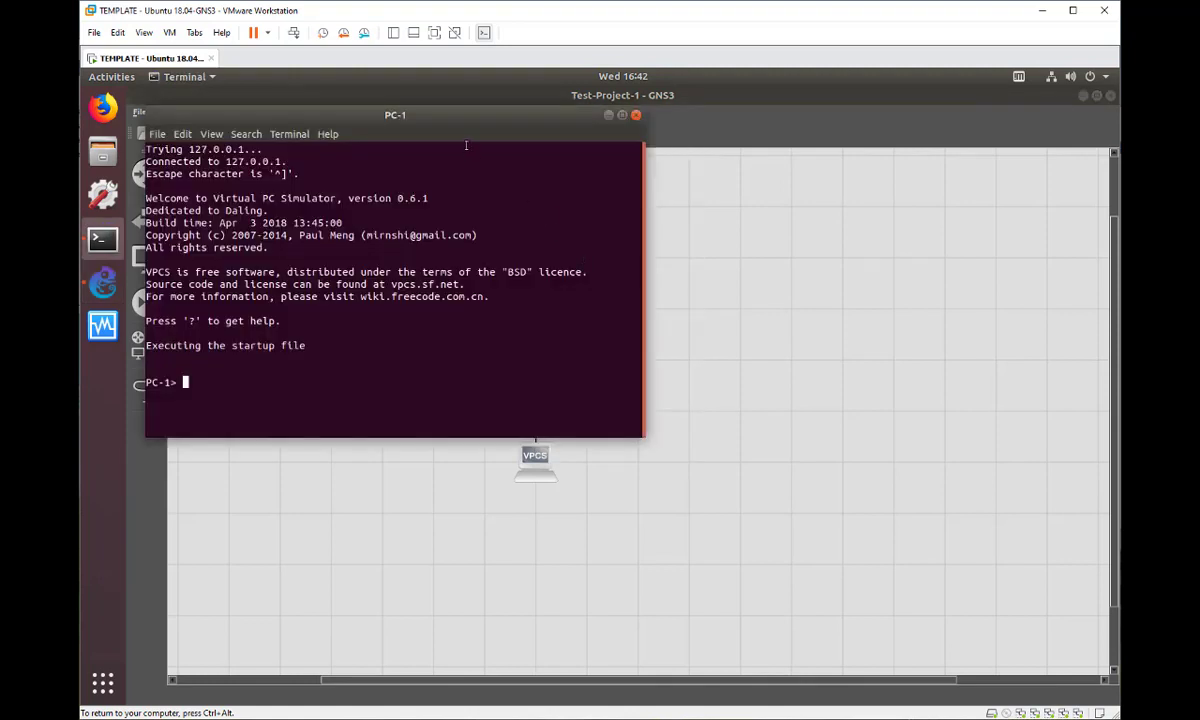
Place the PC-1 console beside the topology, list its available commands with ?, and make the console window taller
left_click_drag(452, 120, 901, 254)
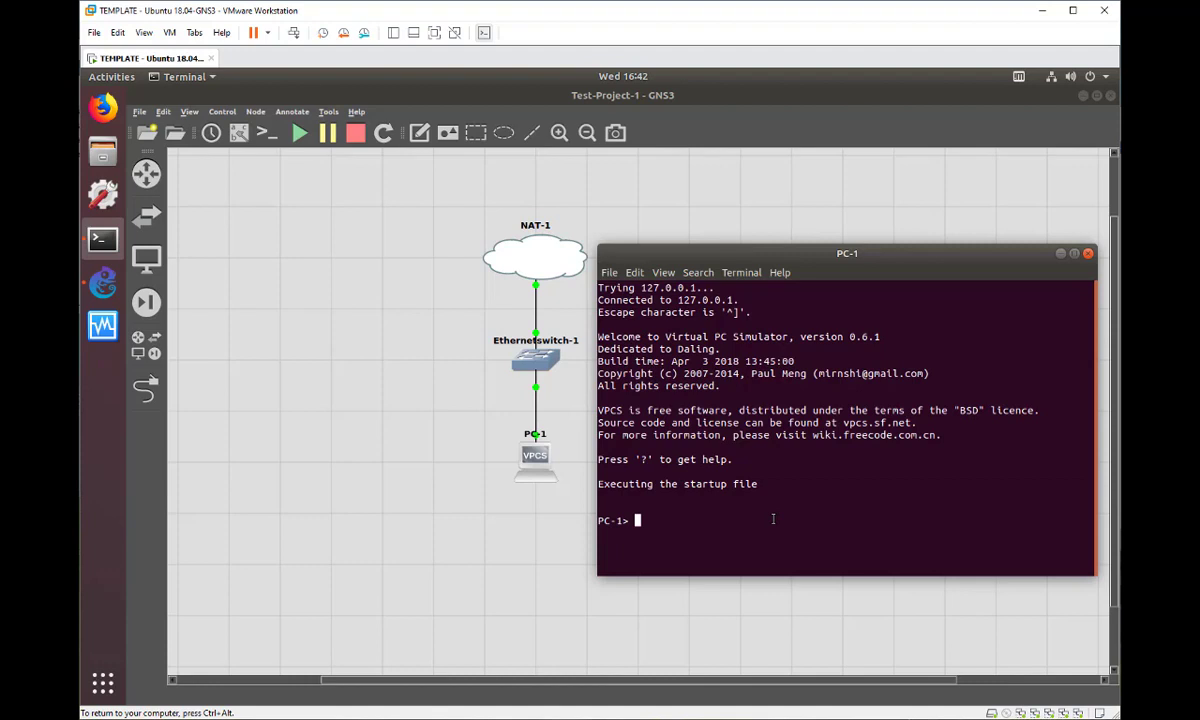
type("?")
key("Return")
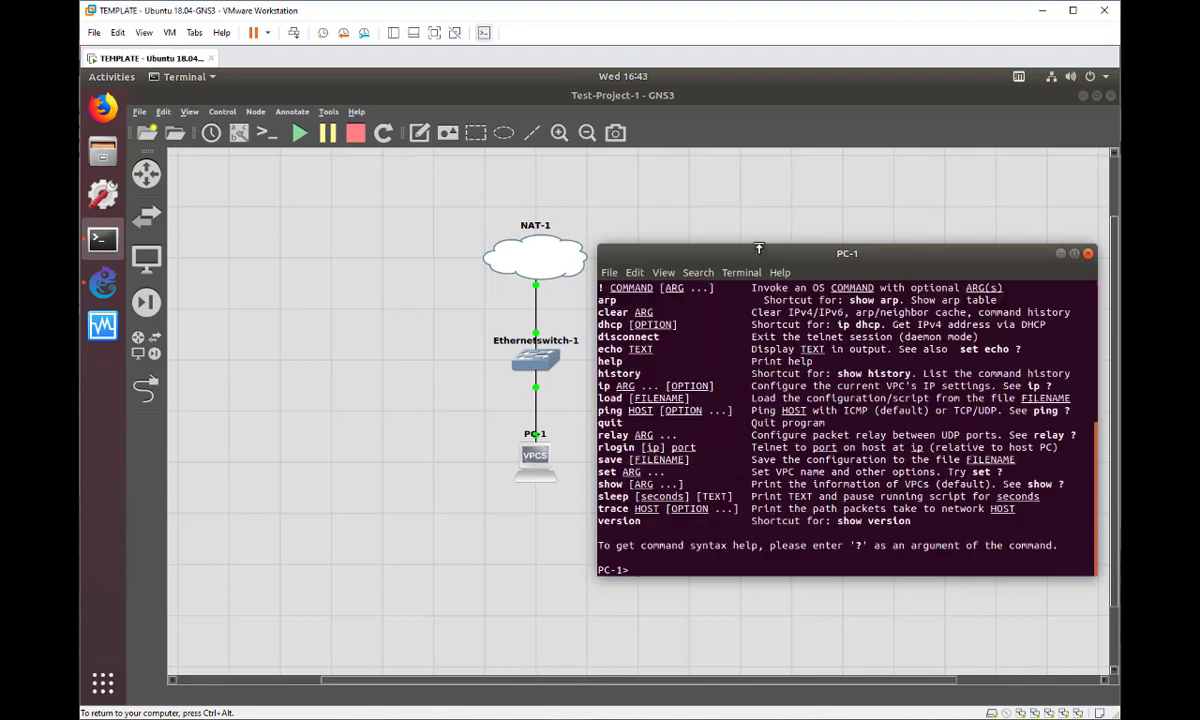
left_click_drag(758, 246, 714, 158)
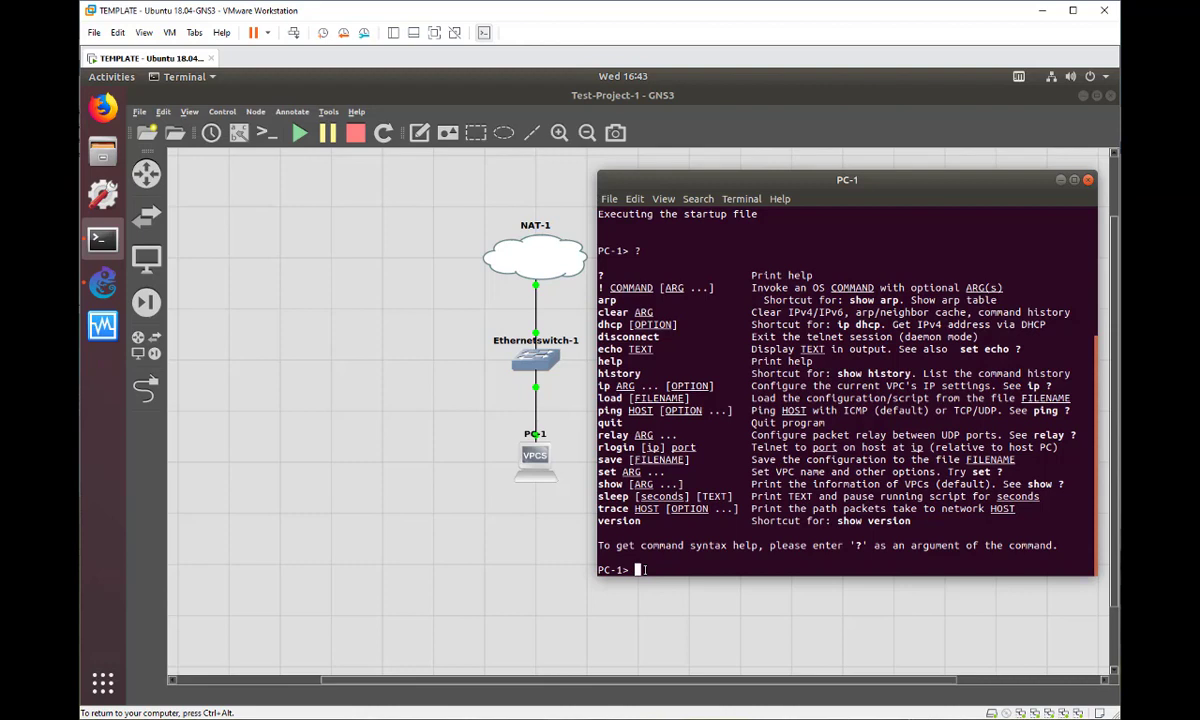
Request an IP address for PC-1 with the dhcp command and ping 8.8.8.8
type("dhcp")
key("Return")
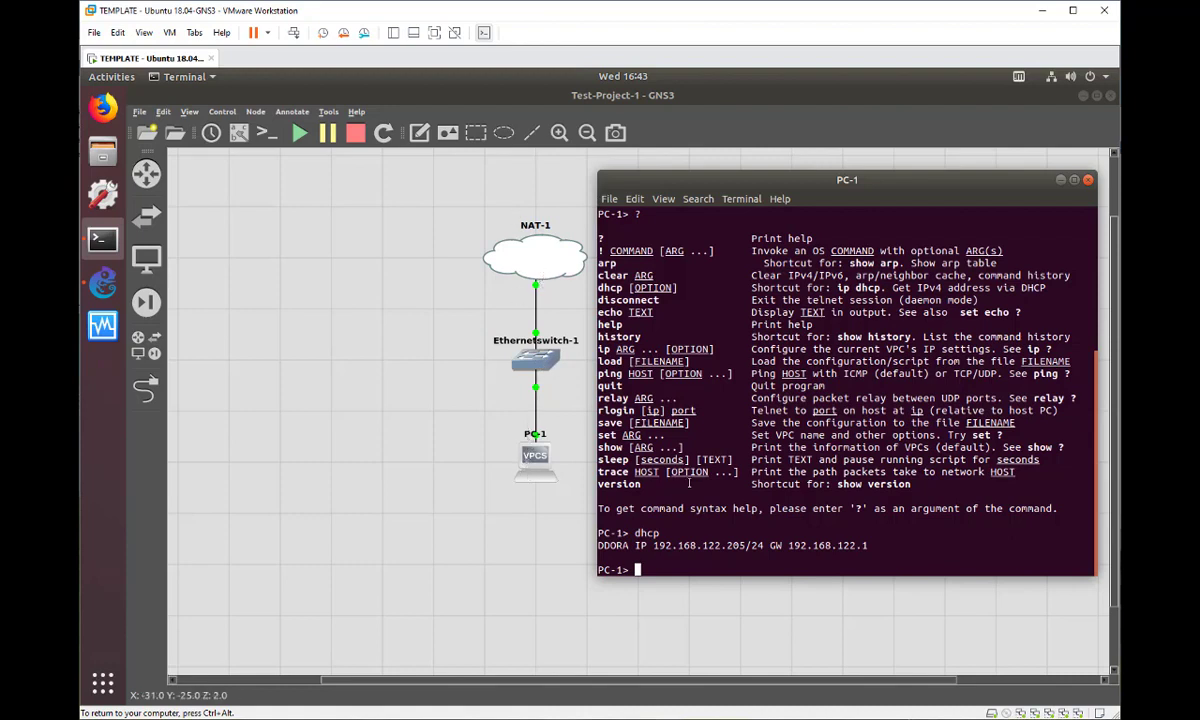
type("ping 8.8.8.8")
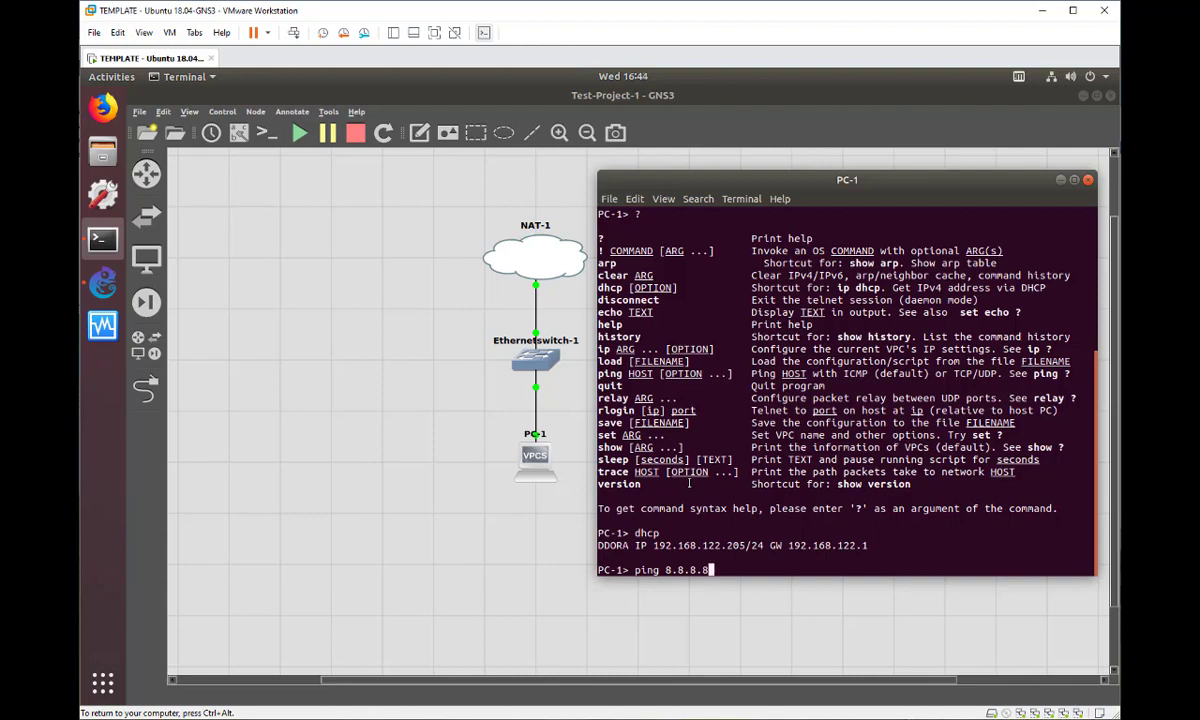
key("Return")
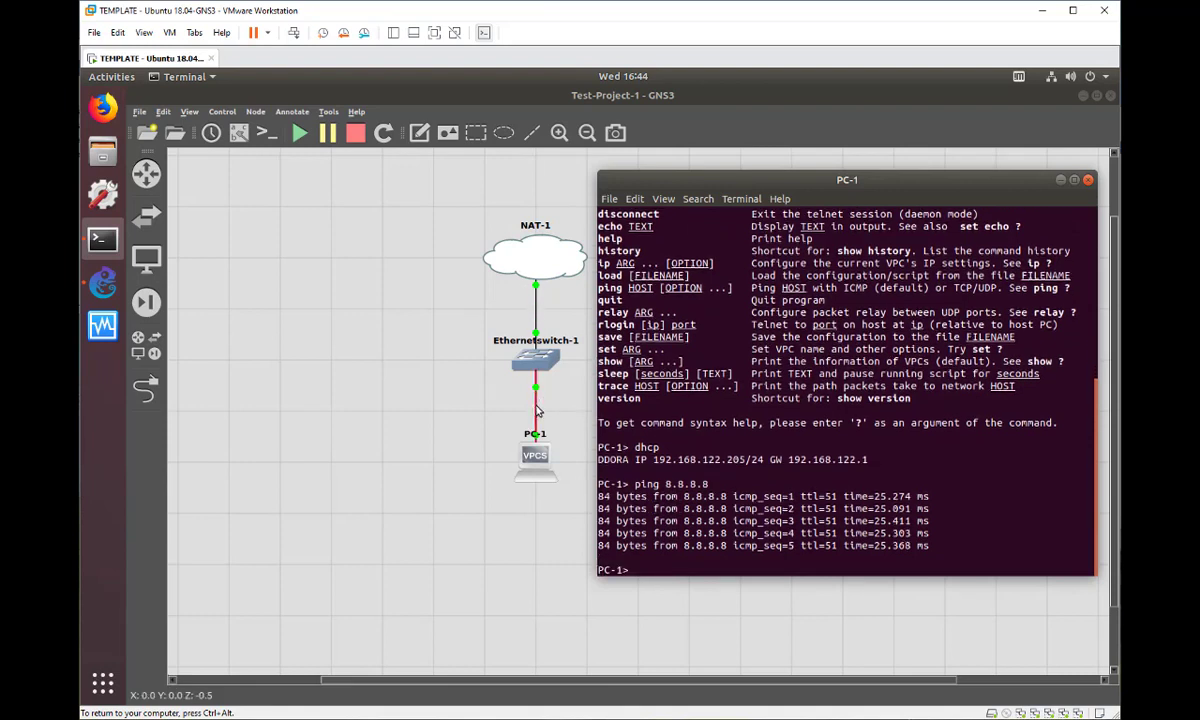
Start an Ethernet packet capture with live visualization on the link between the Ethernet switch and PC-1
right_click(537, 410)
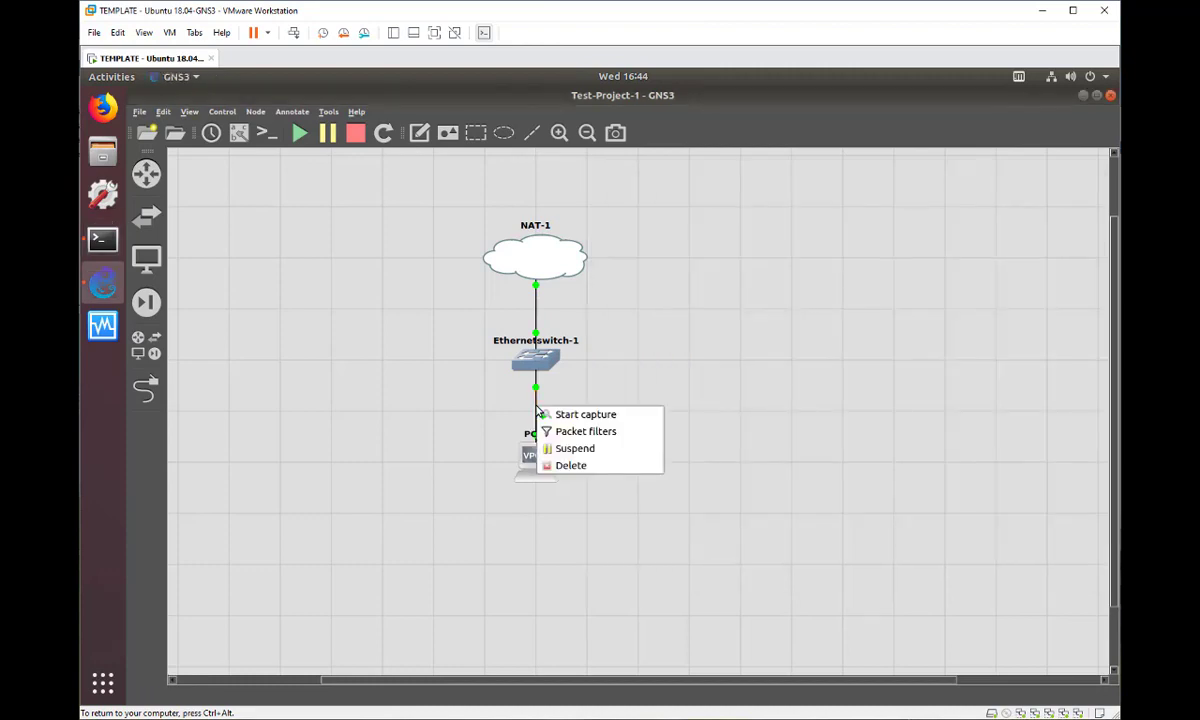
left_click(552, 416)
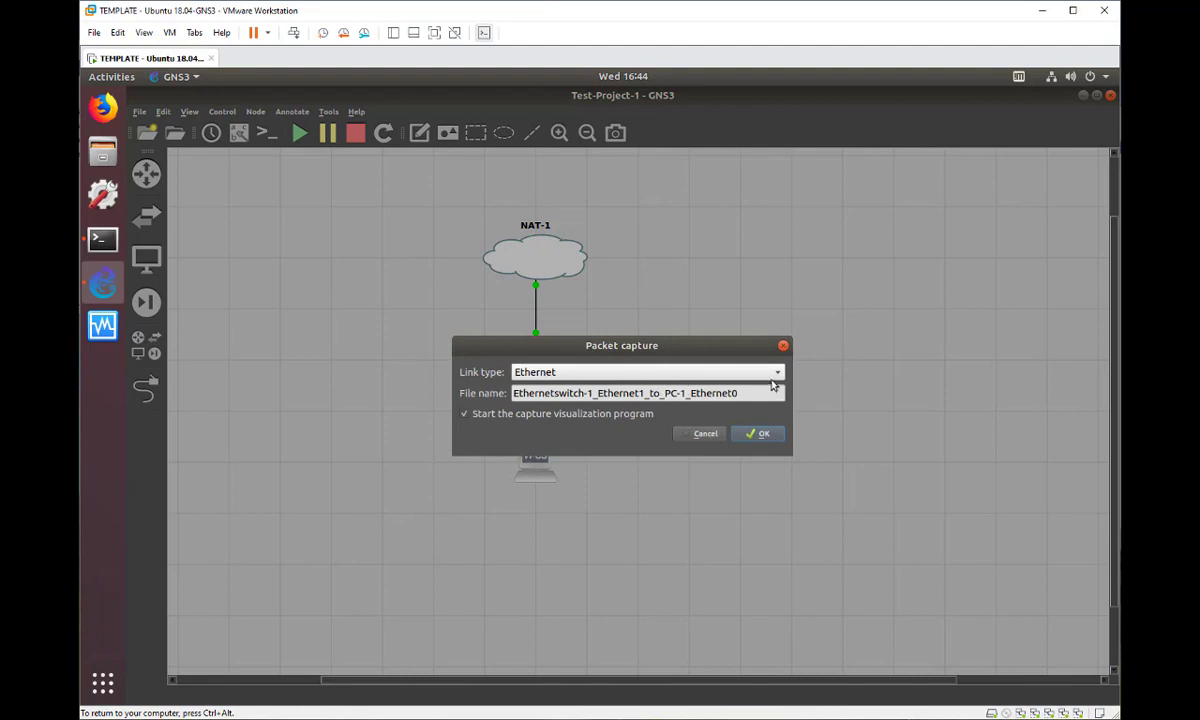
left_click(777, 376)
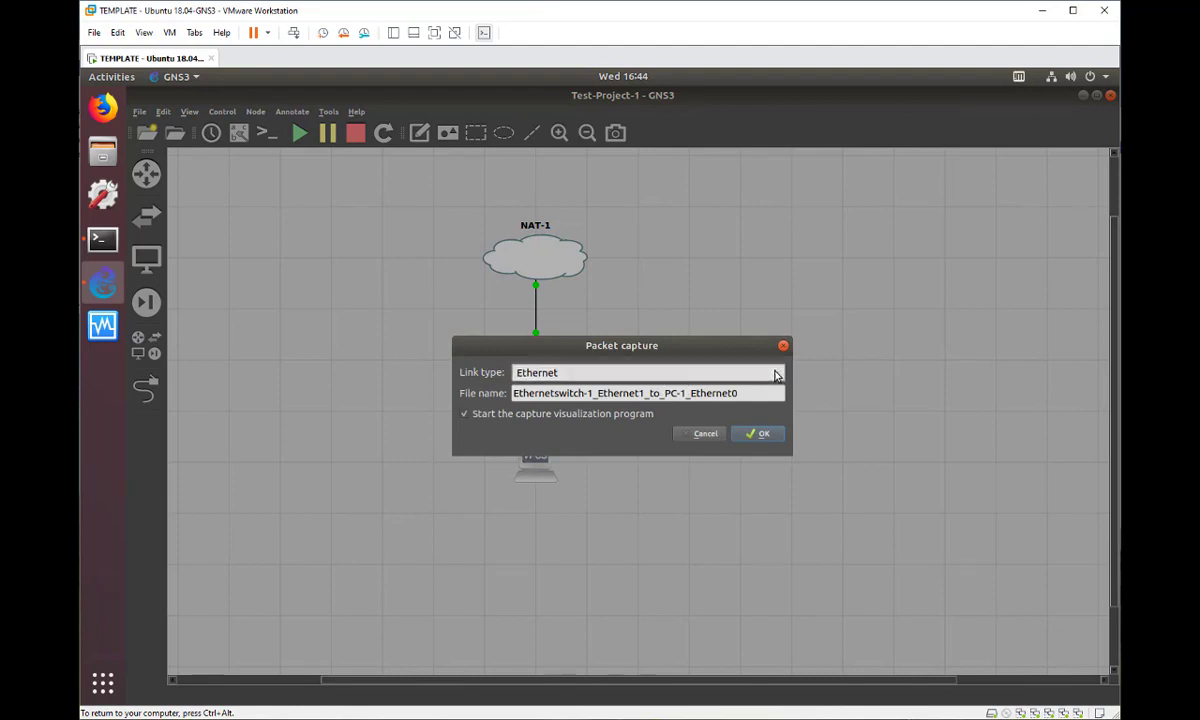
left_click(756, 436)
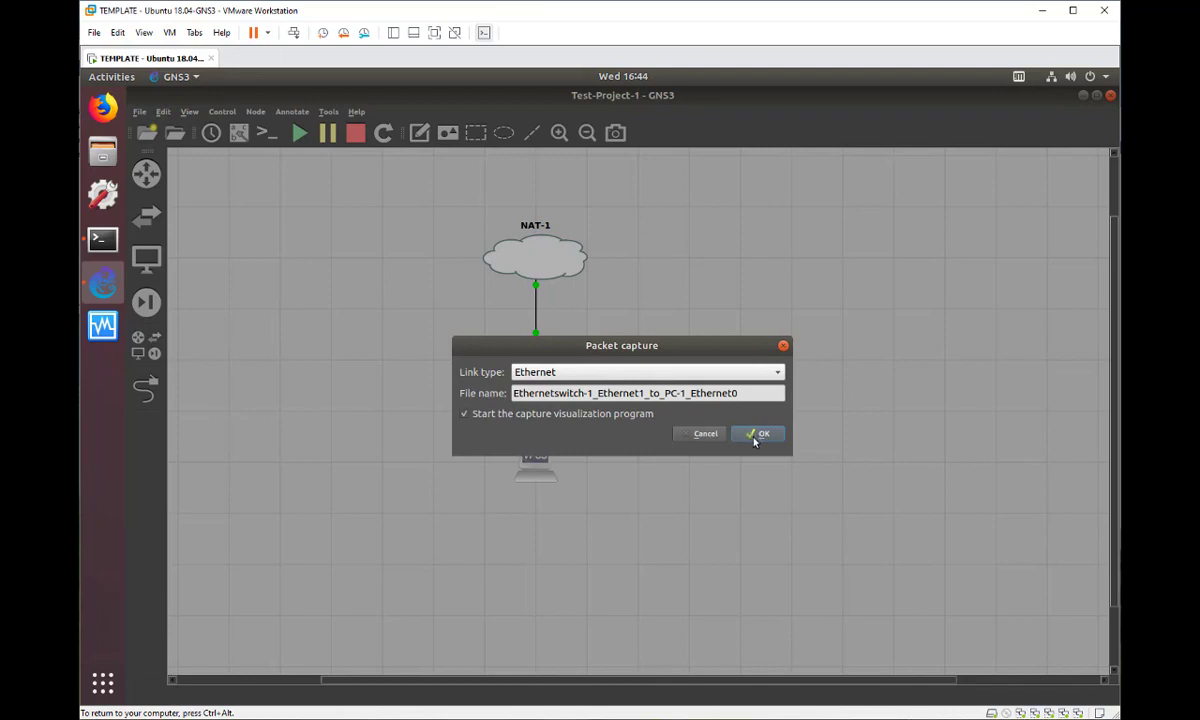
left_click(757, 435)
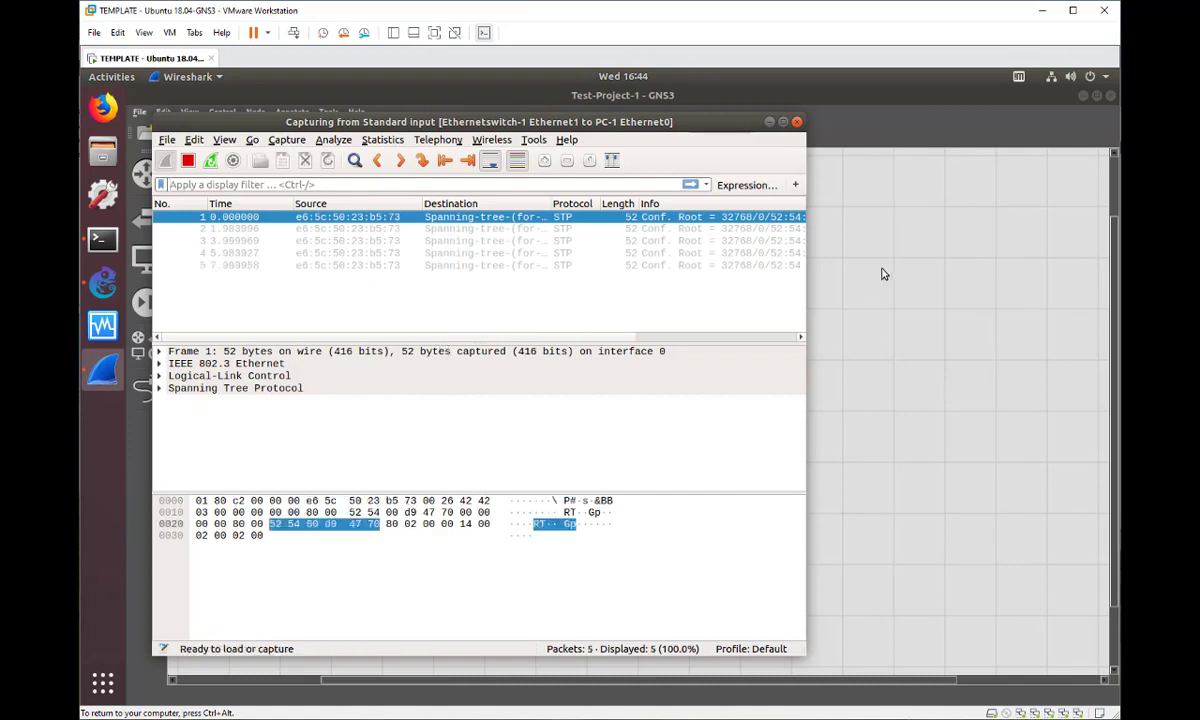
Minimize the GNS3 window and ping 8.8.8.8 again from the PC-1 console while the Wireshark capture runs
left_click(1083, 96)
left_click(810, 358)
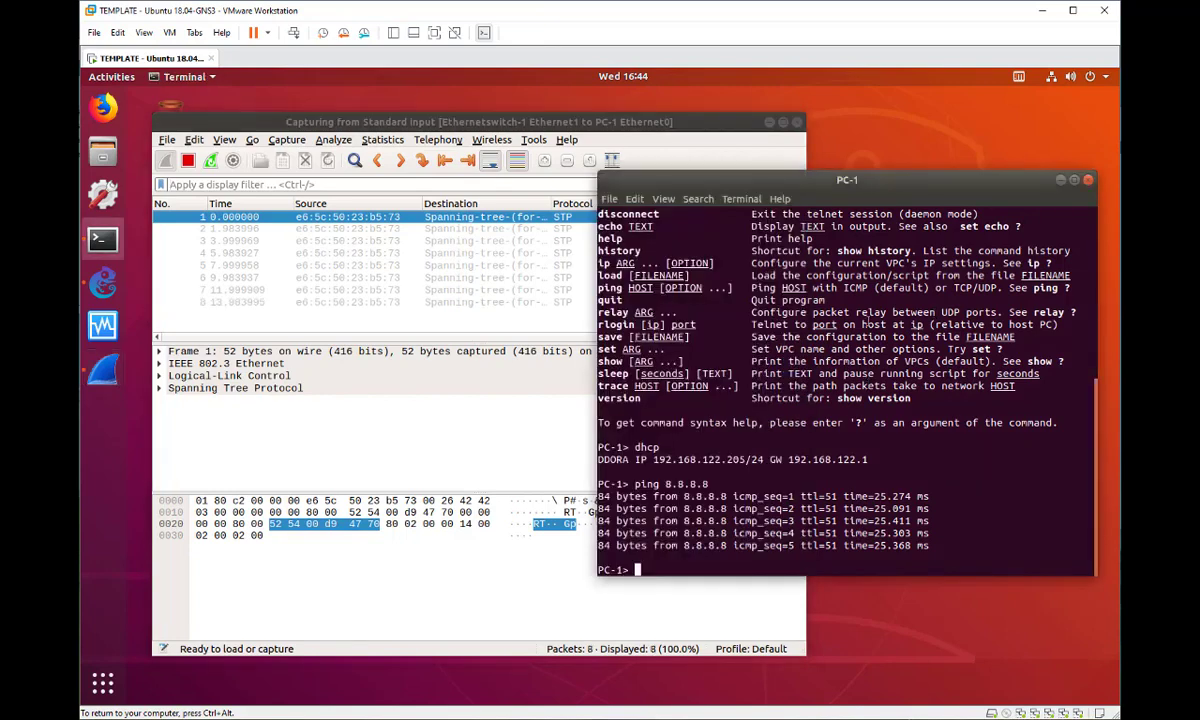
type("ping 8.8.8.8")
key("Return")
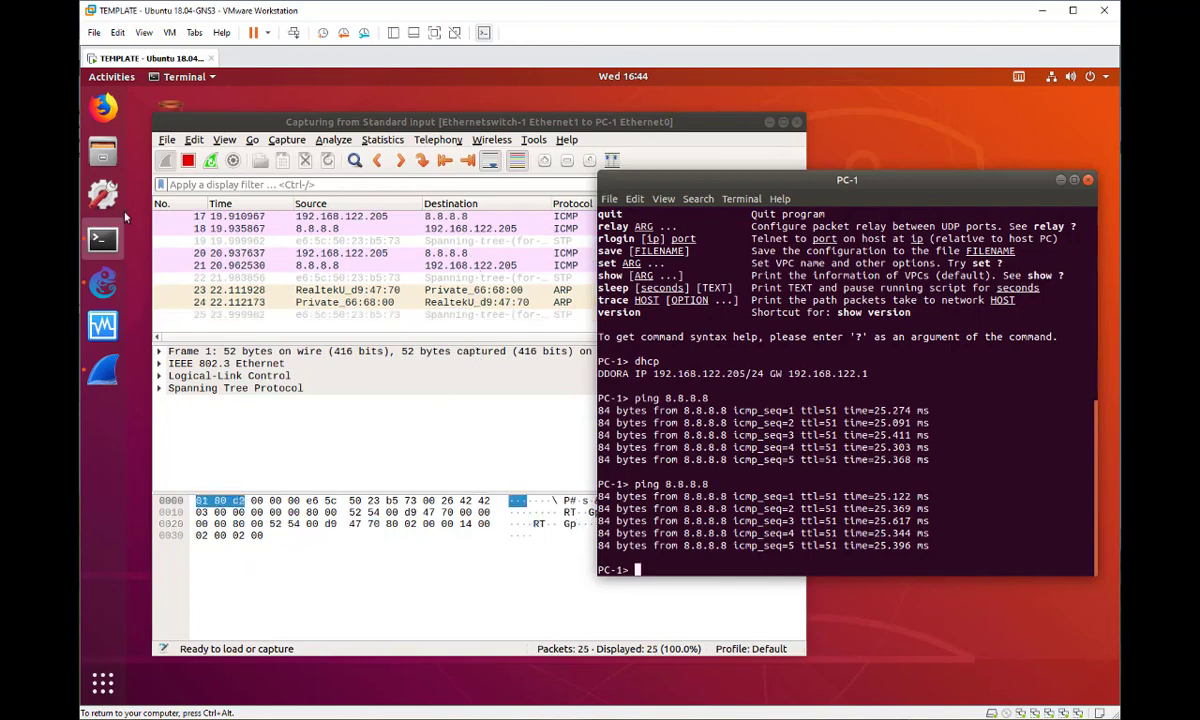
Restore GNS3, switch to Wireshark, stop its capture, and quit it without saving the packets
left_click(104, 286)
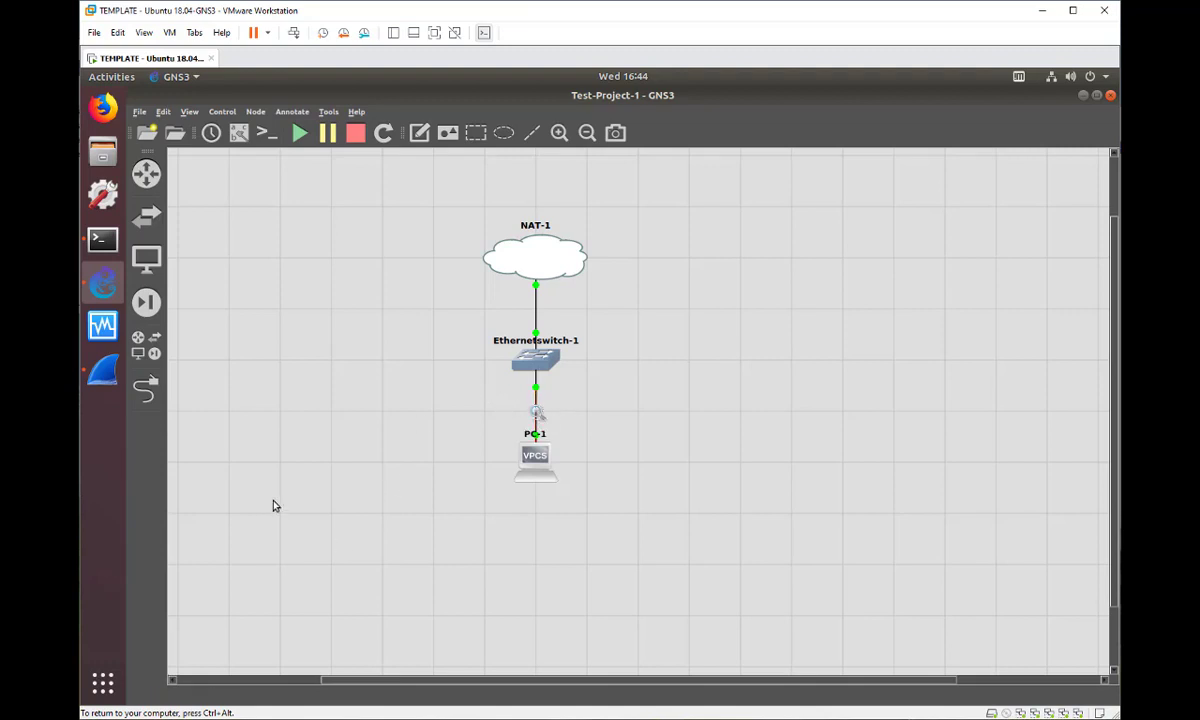
left_click(101, 362)
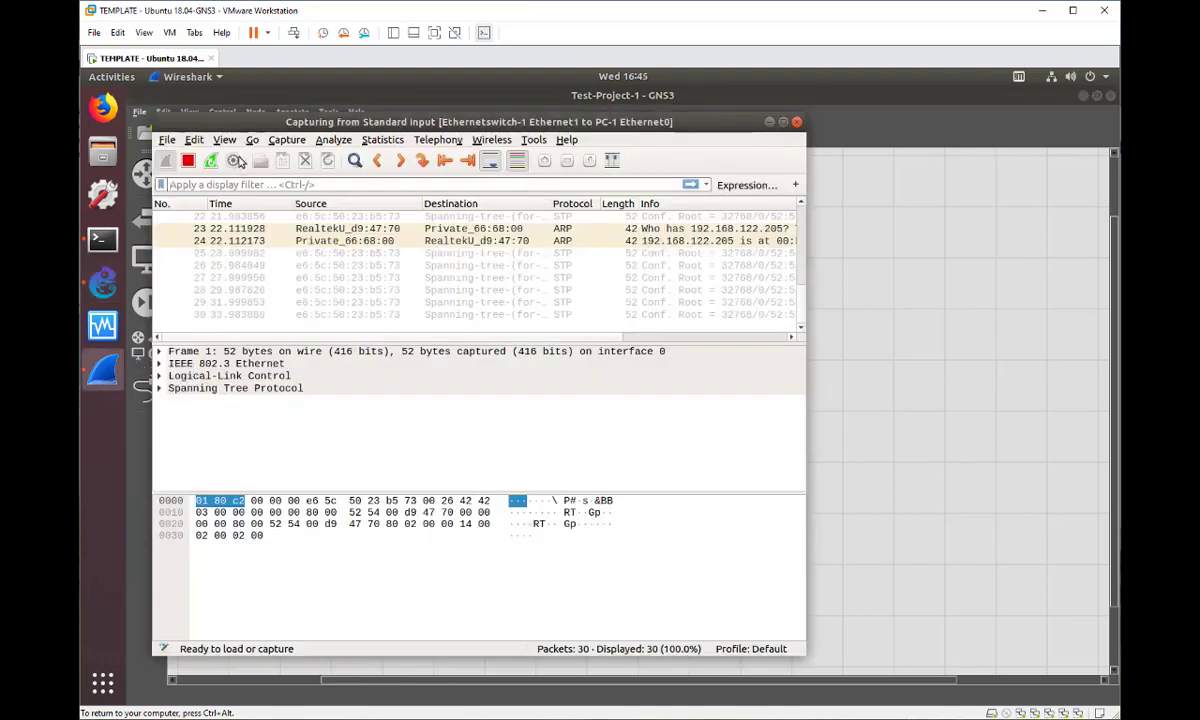
left_click(187, 160)
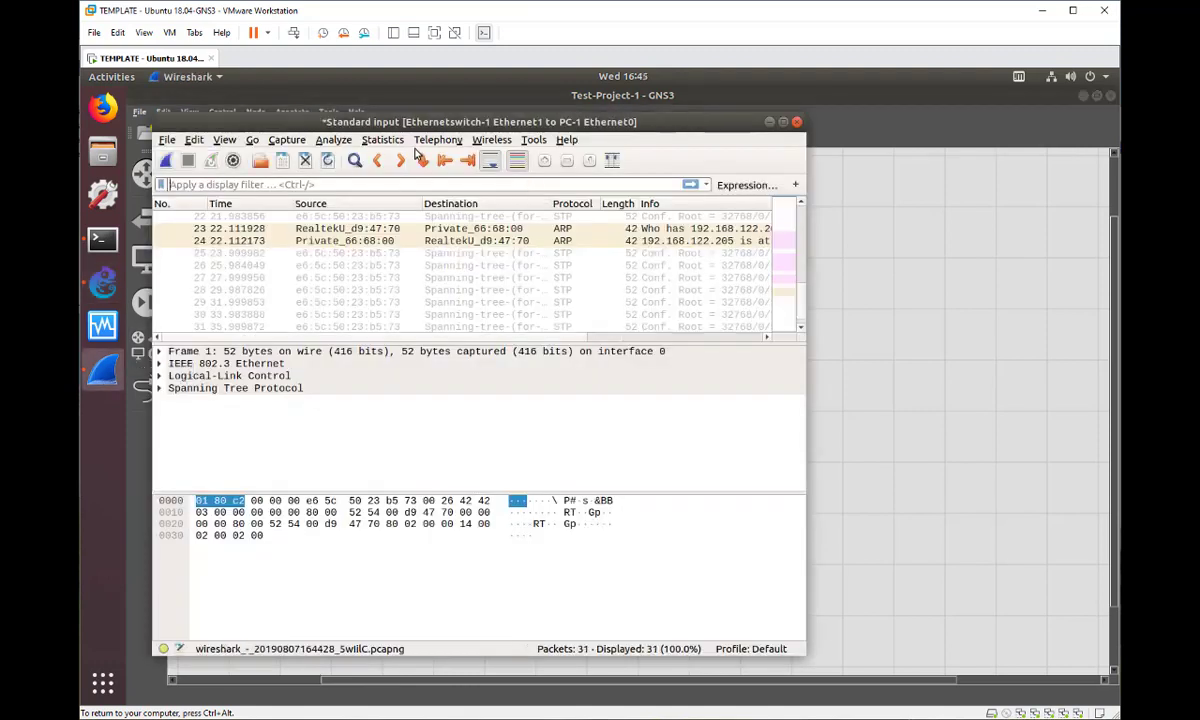
left_click(796, 121)
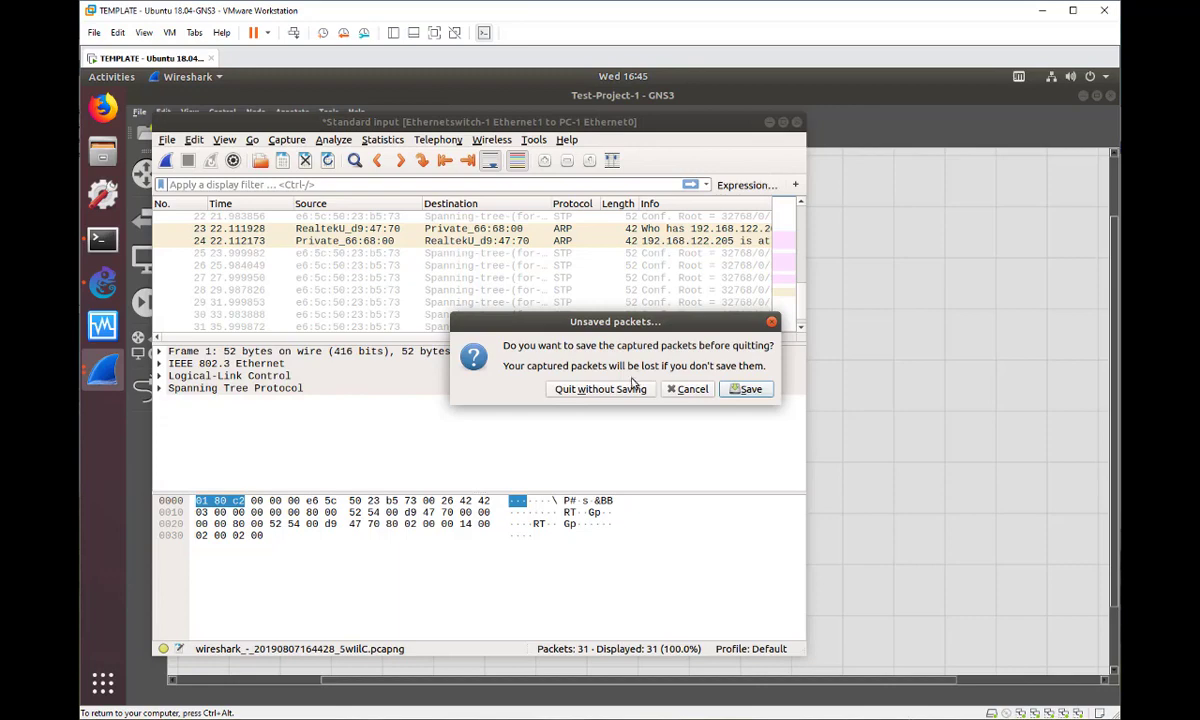
left_click(602, 390)
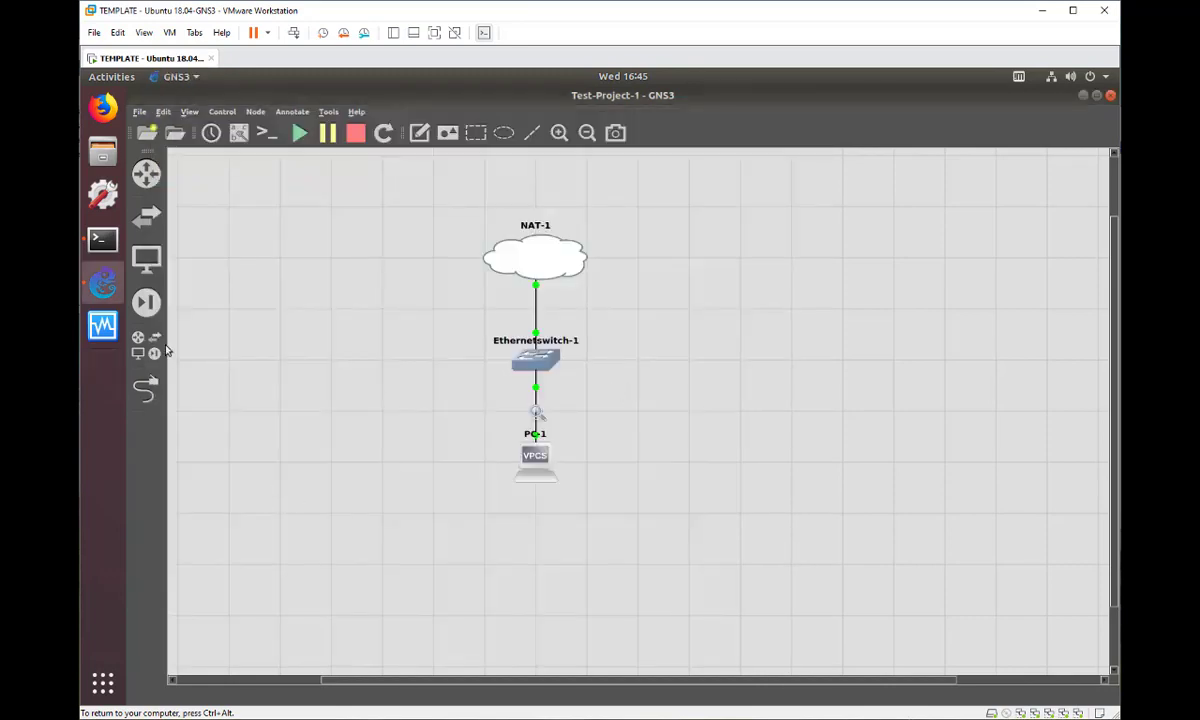
Close the PC-1 console and stop all nodes in the topology
left_click(103, 238)
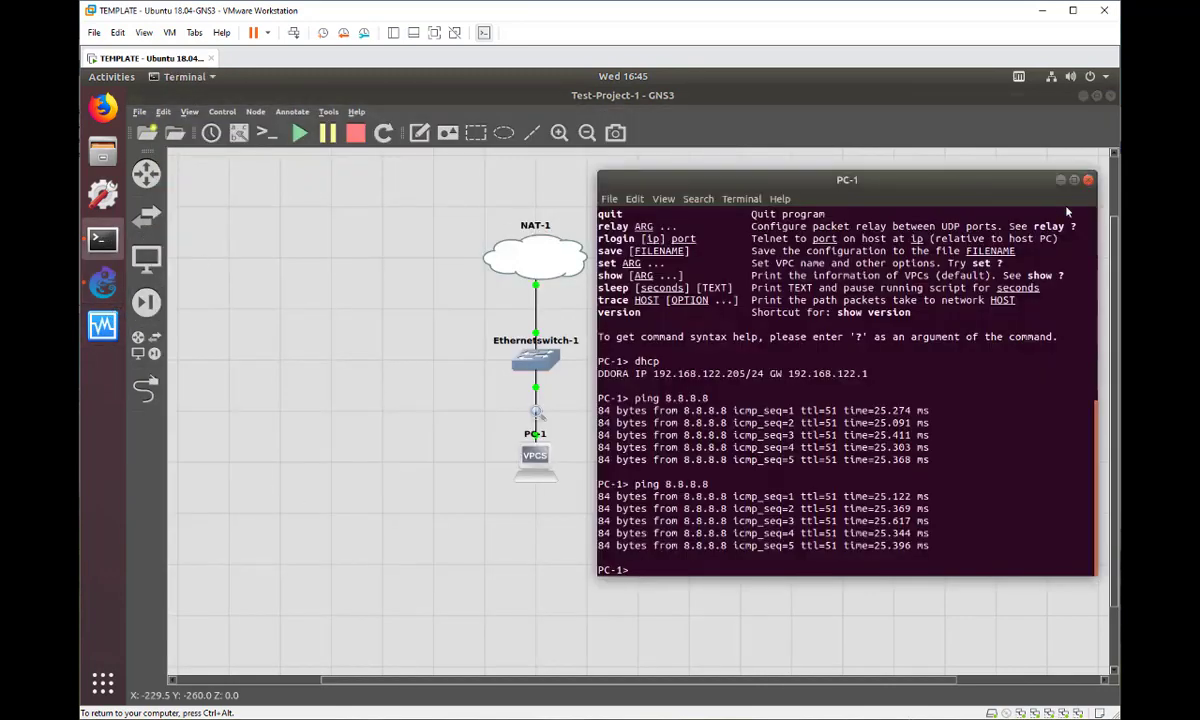
left_click(1088, 180)
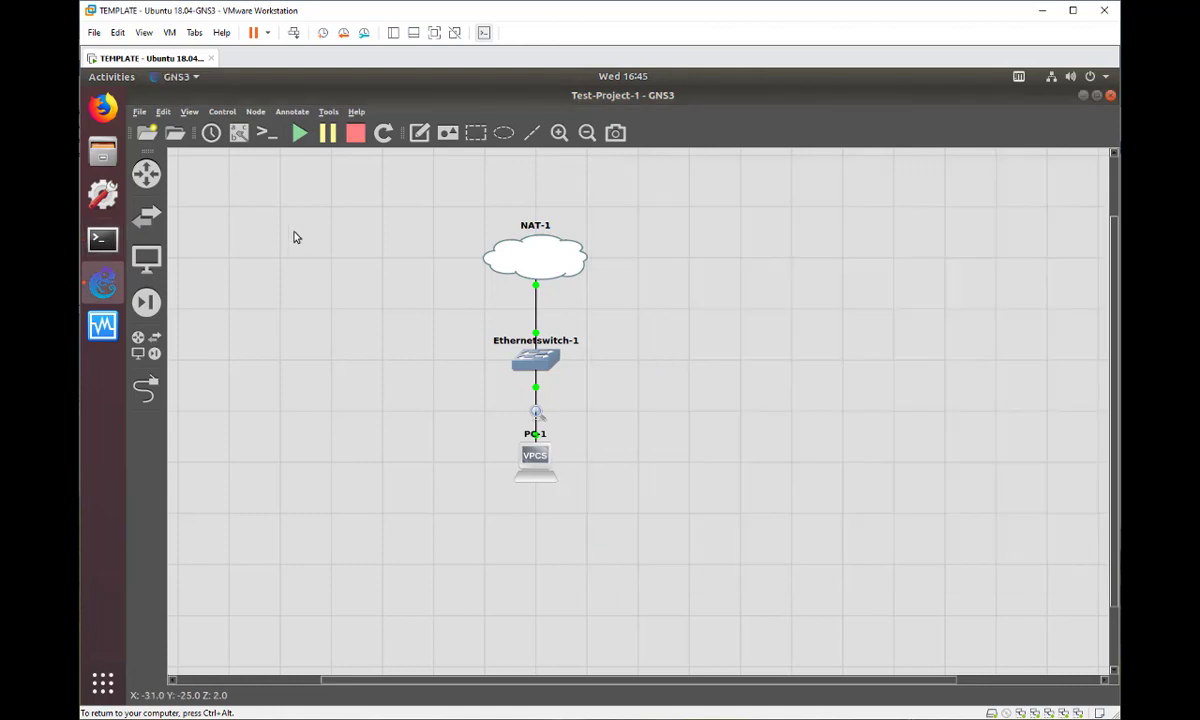
left_click(357, 134)
Show the list of all installed devices
left_click(146, 345)
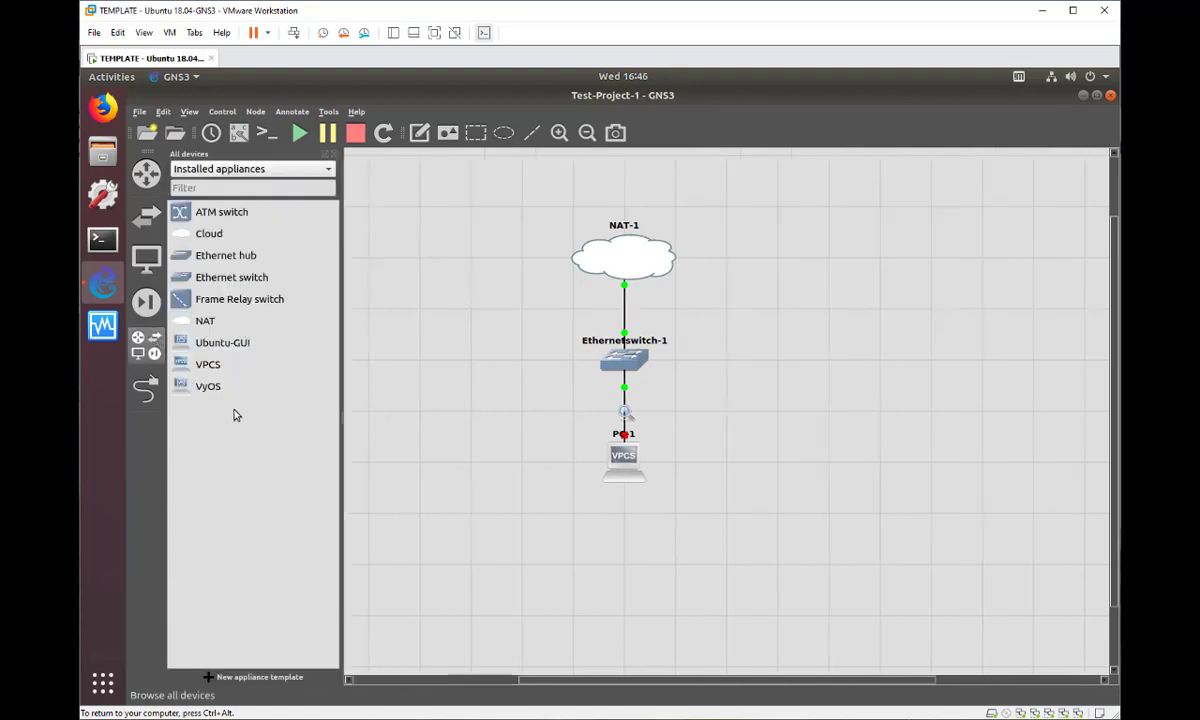